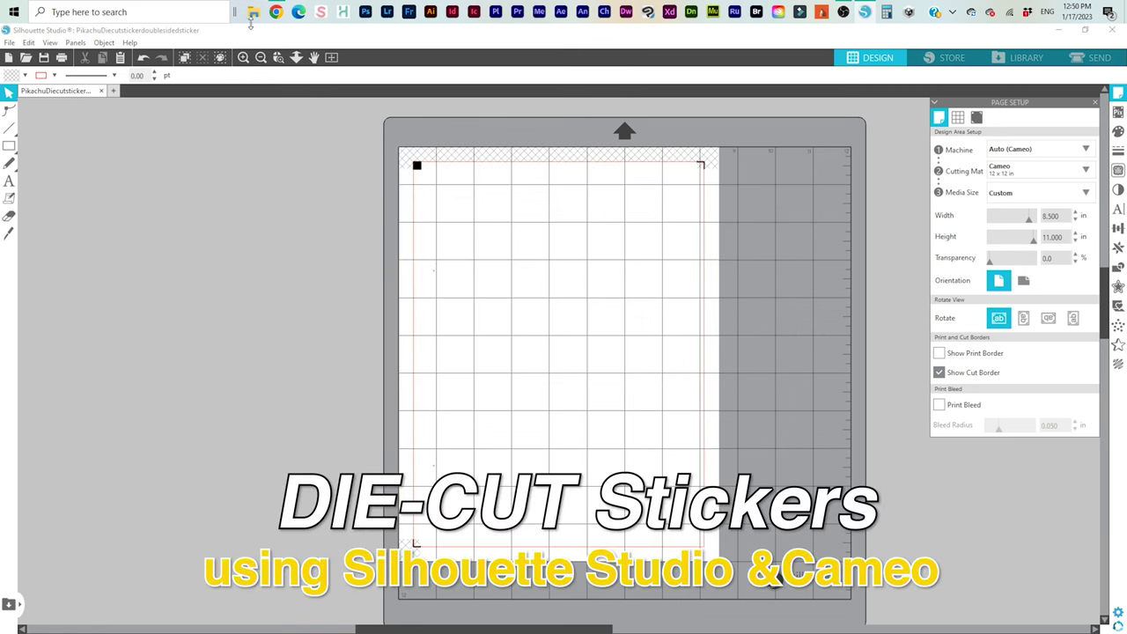
- Open File Explorer to find the '1) CP PNG' folder of sticker images
key(super+e)
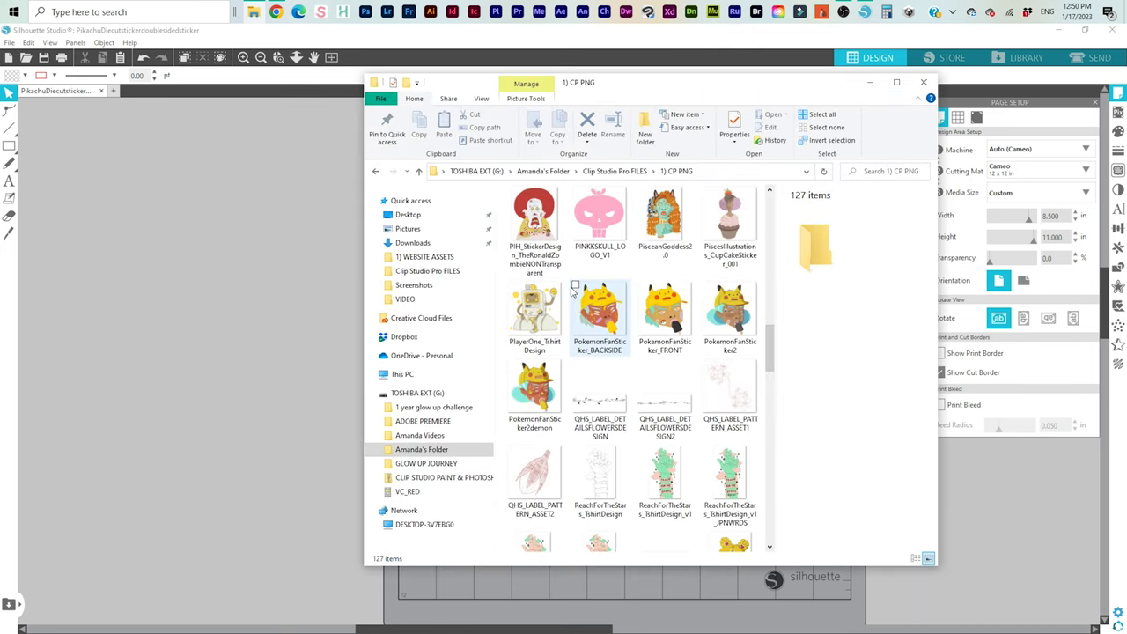
- Select PokemonFanSticker_BACKSIDE and PokemonFanSticker_FRONT and drag both onto the Silhouette canvas
click(577, 288)
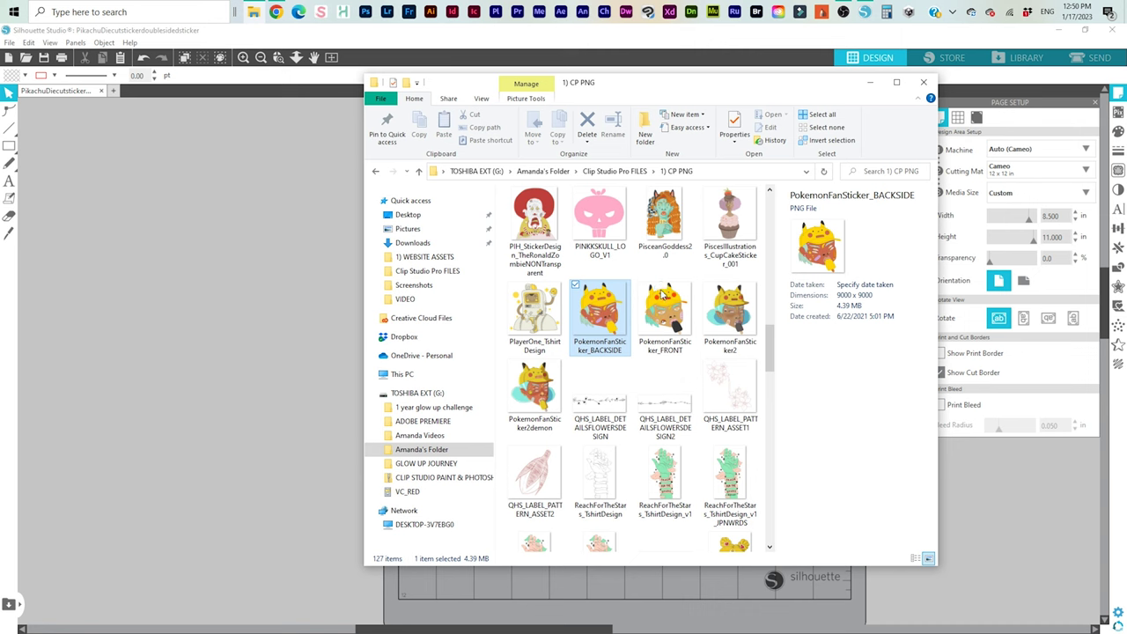
click(641, 286)
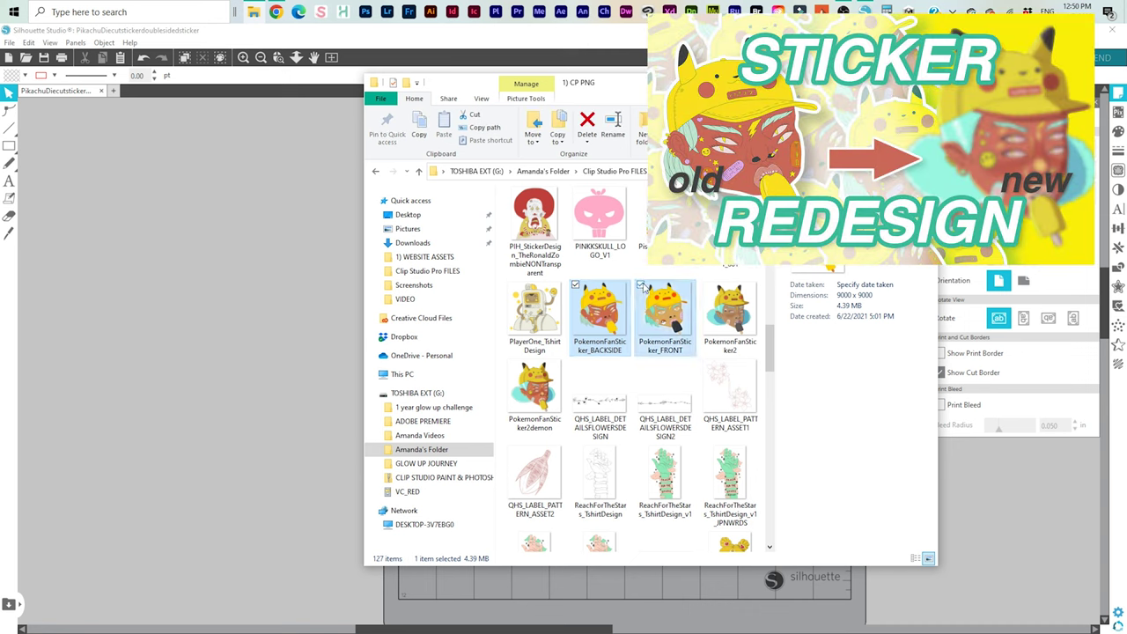
drag(328, 319, 275, 302)
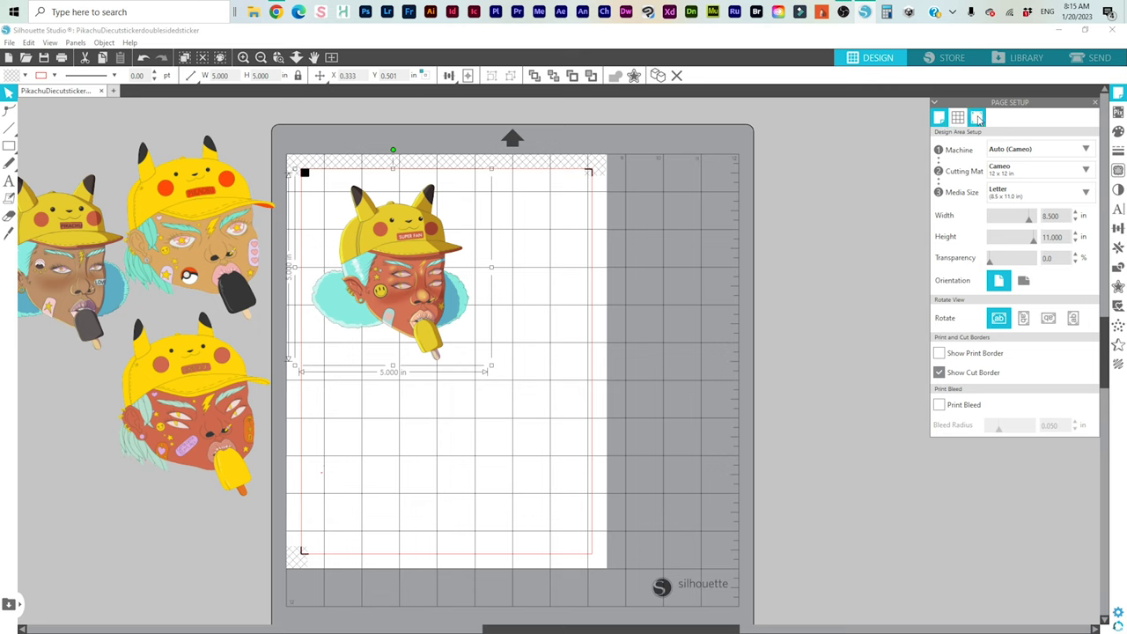
- Set Registration Marks to Off in the page settings
click(977, 118)
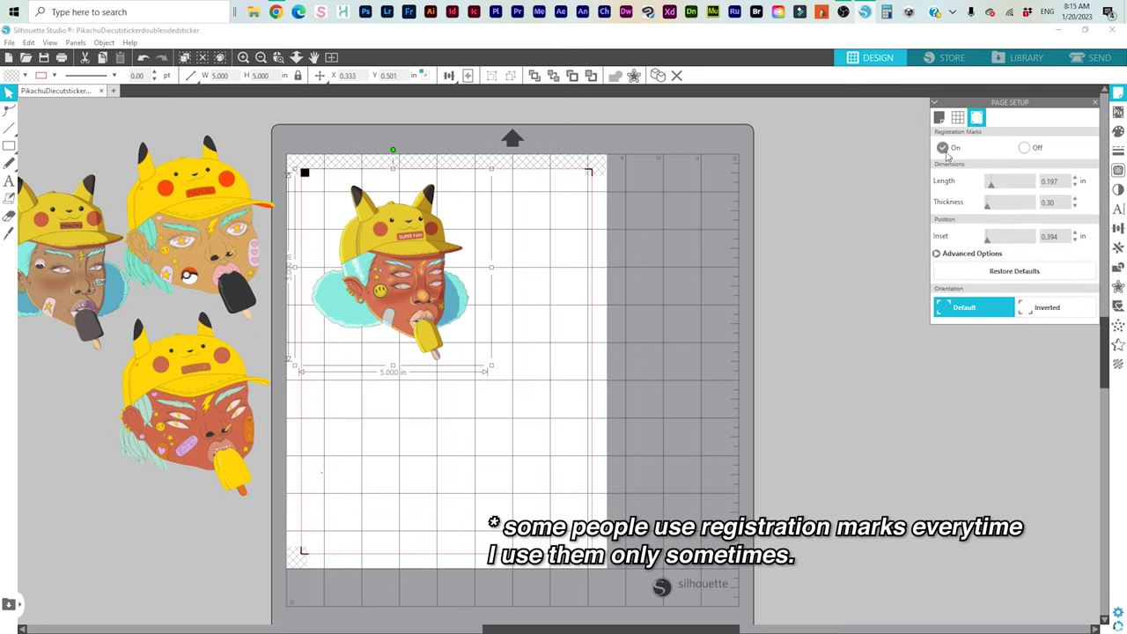
click(1025, 148)
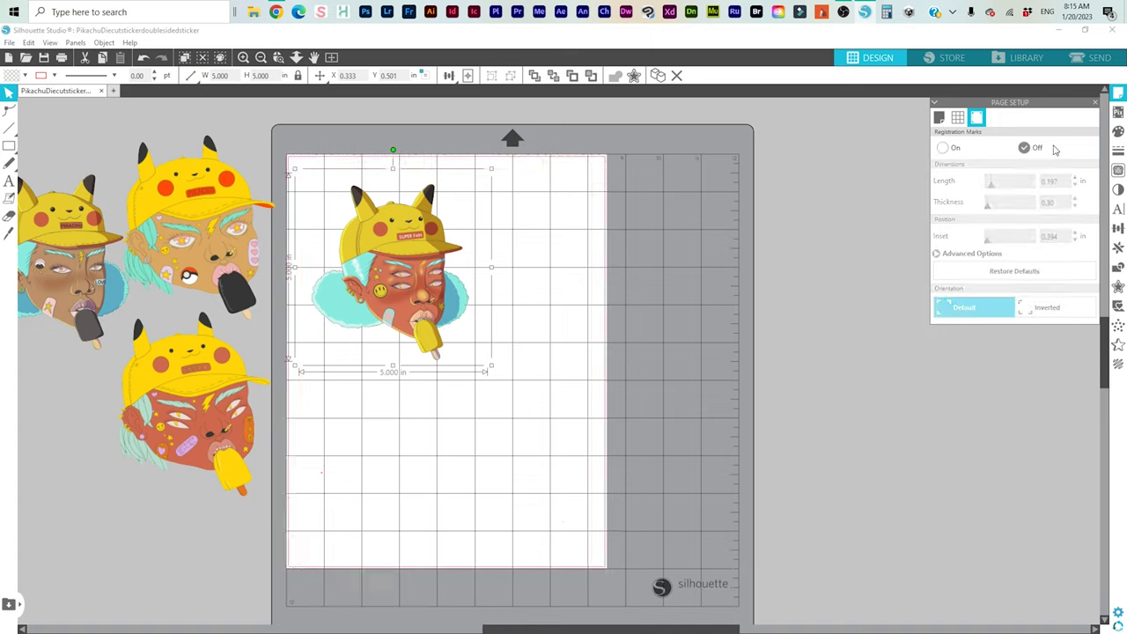
click(1118, 172)
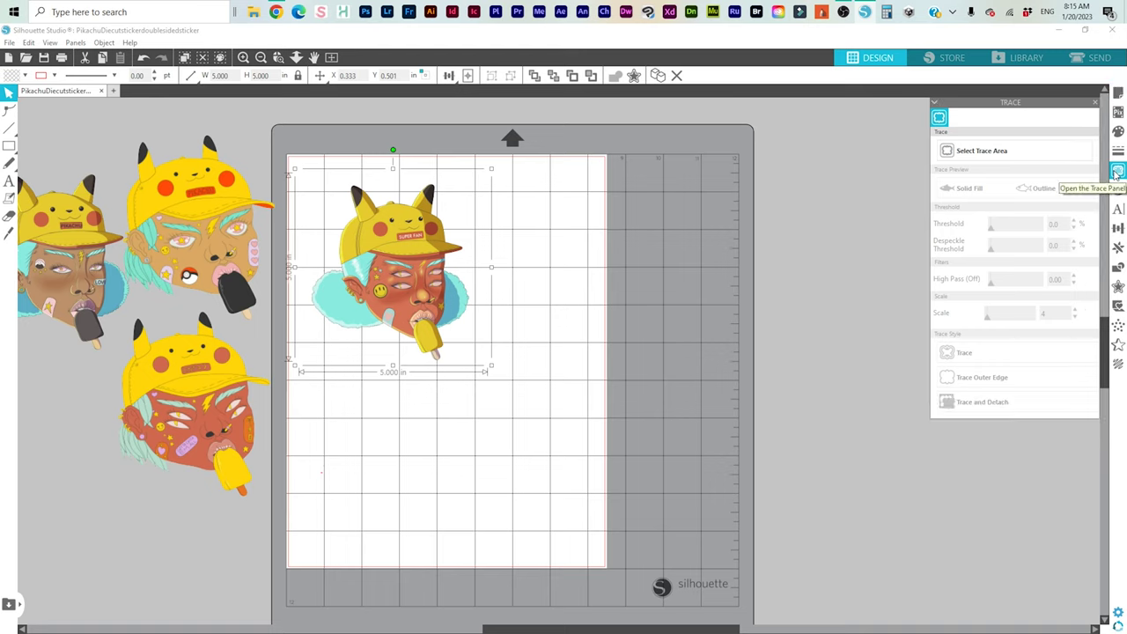
- Draw a trace area around the Pikachu sticker and raise the threshold to 100%
click(951, 152)
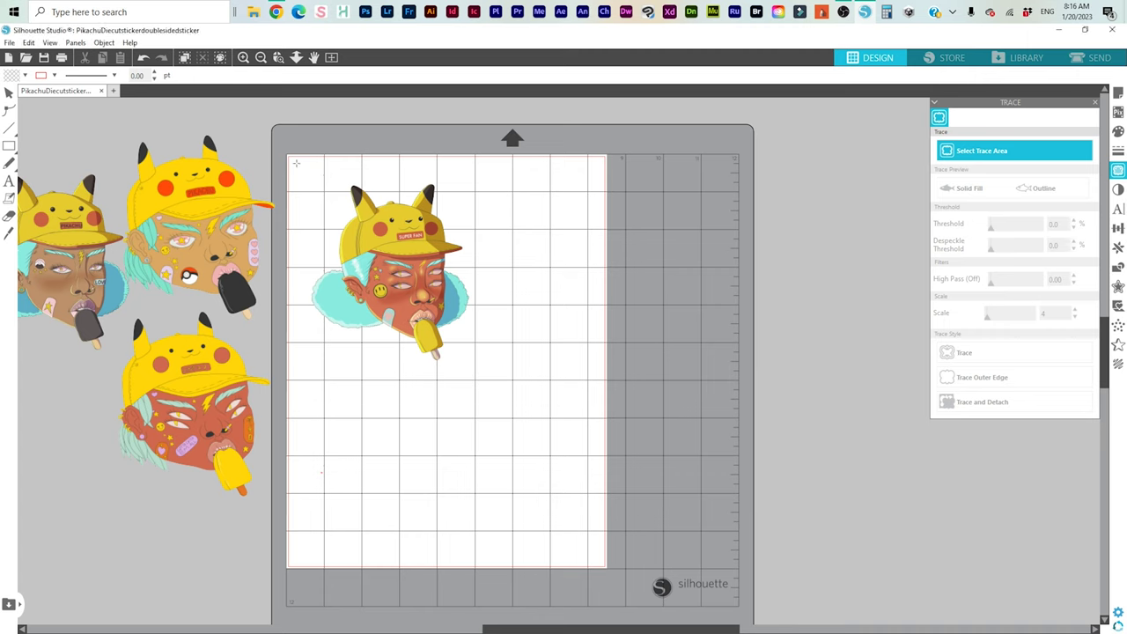
mouse_move(298, 164)
mouse_down()
mouse_move(483, 295)
mouse_move(508, 333)
mouse_move(503, 377)
mouse_up()
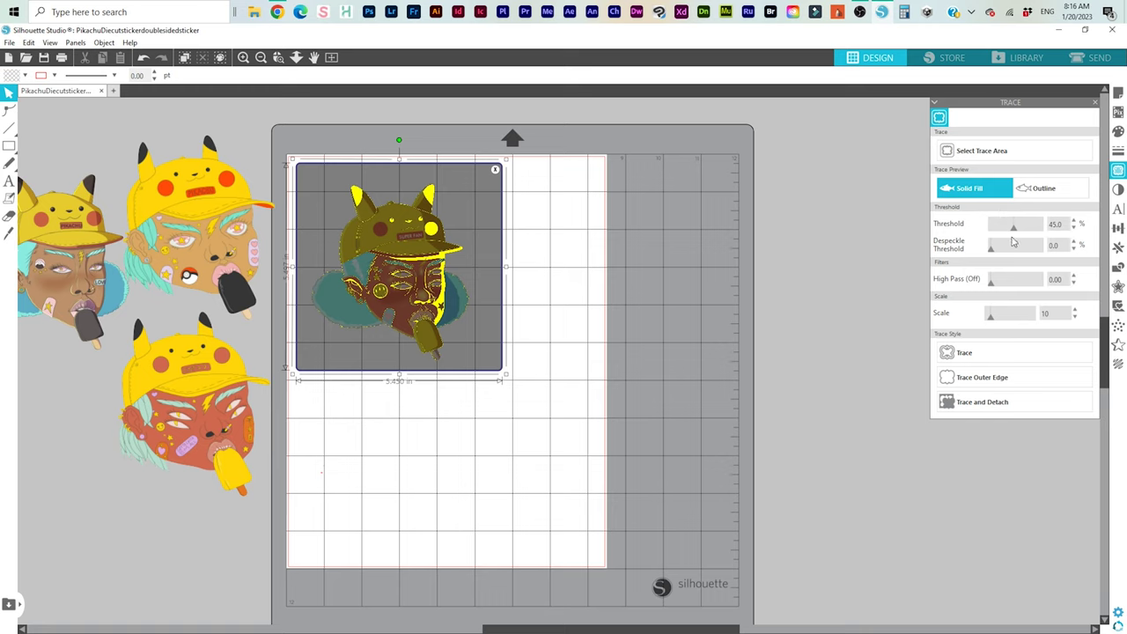
drag(1015, 234, 1050, 239)
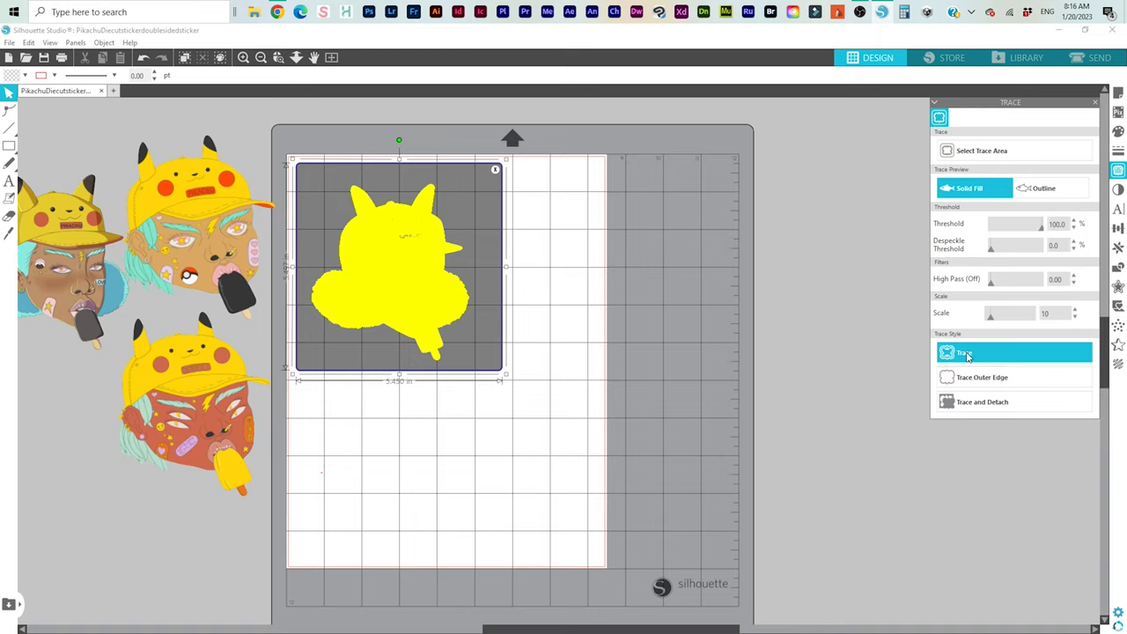
- Trace the Pikachu sticker's outline into a cut line and zoom in to check it
click(967, 355)
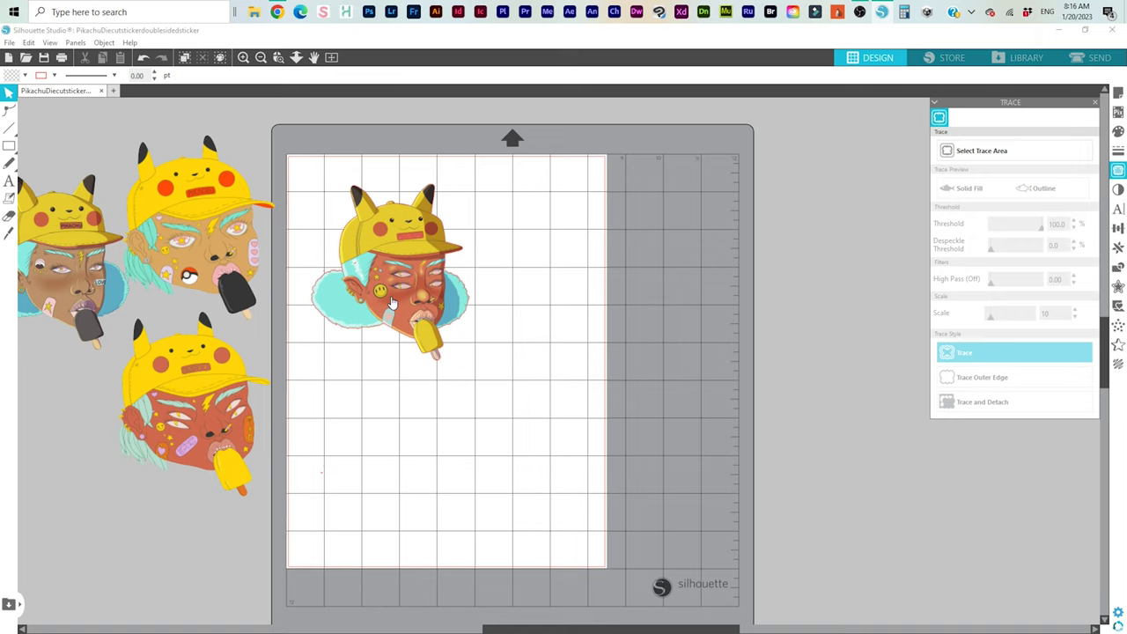
scroll(393, 303, up, 2)
scroll(394, 303, down, 1)
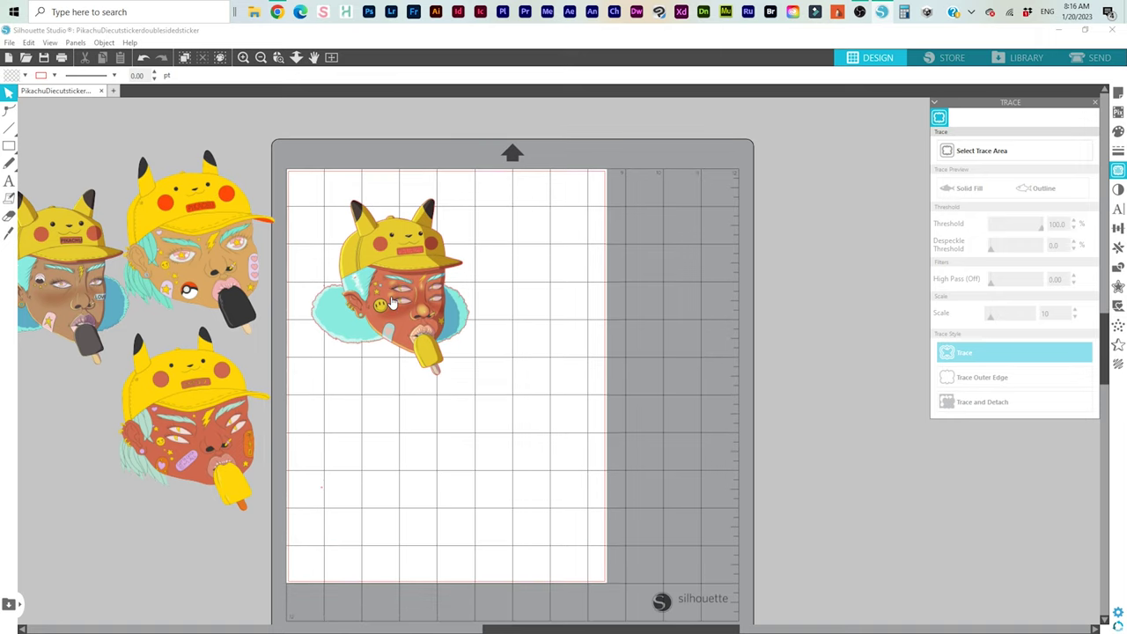
scroll(393, 303, up, 2)
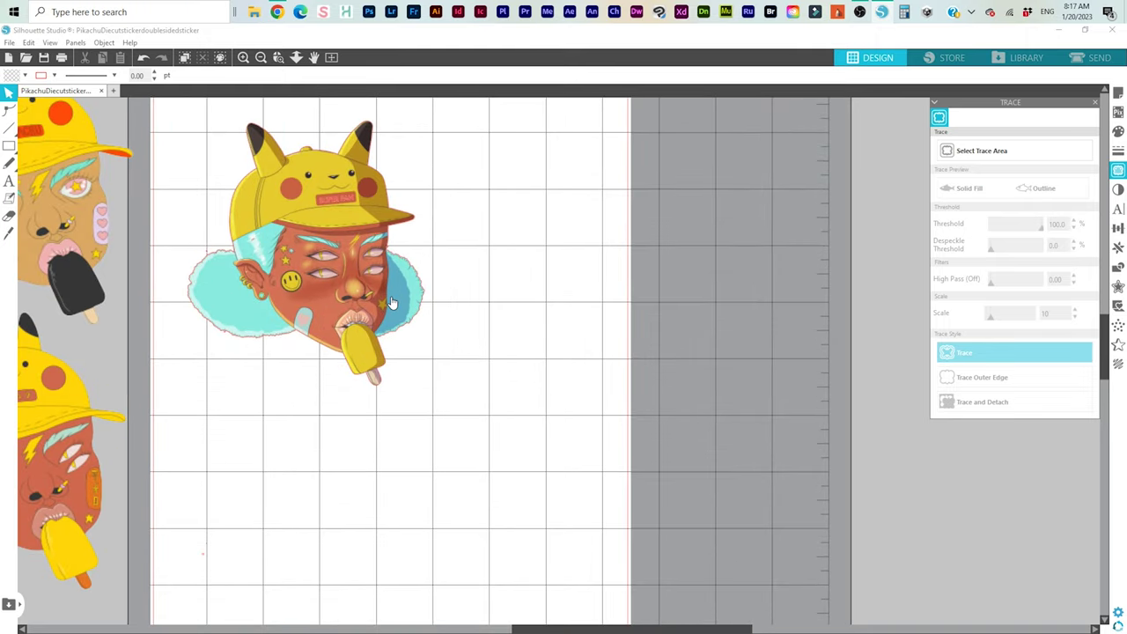
scroll(394, 303, up, 4)
scroll(394, 303, left, 4)
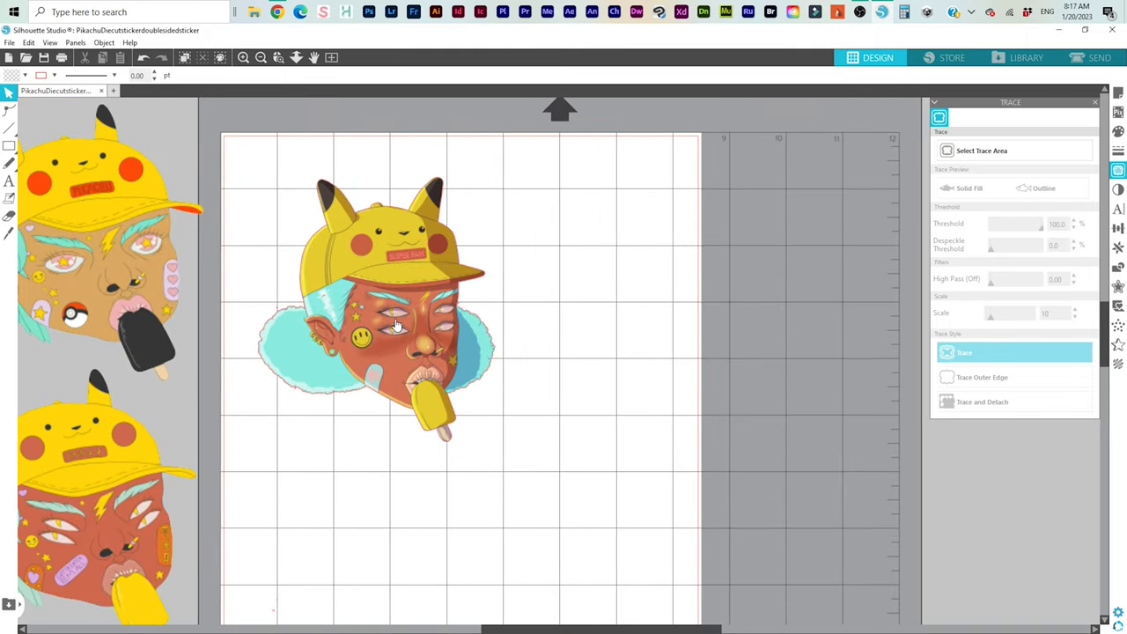
scroll(396, 326, up, 2)
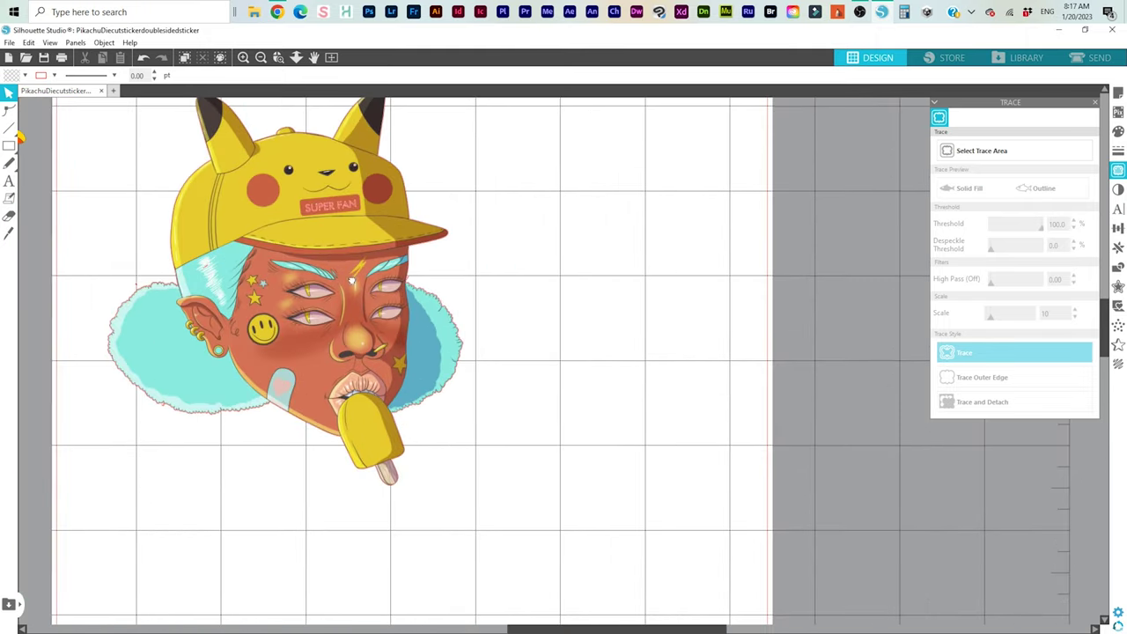
scroll(395, 326, up, 3)
scroll(395, 326, left, 3)
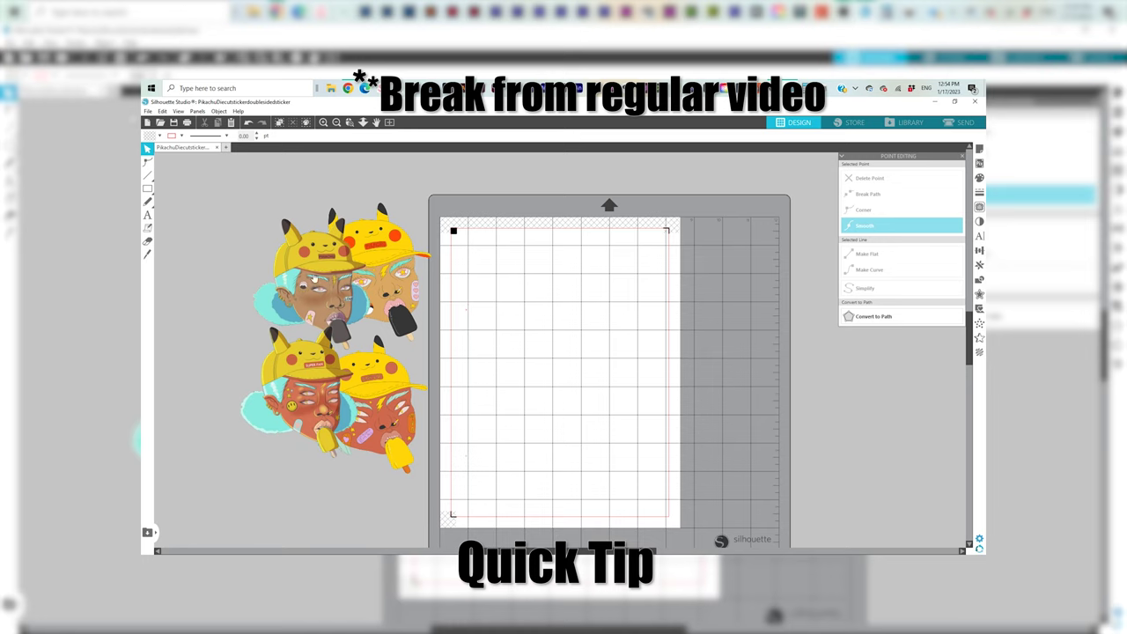
- Drag the top-left and bottom-left stickers apart from the overlapping group into a two-by-two layout
drag(317, 277, 273, 271)
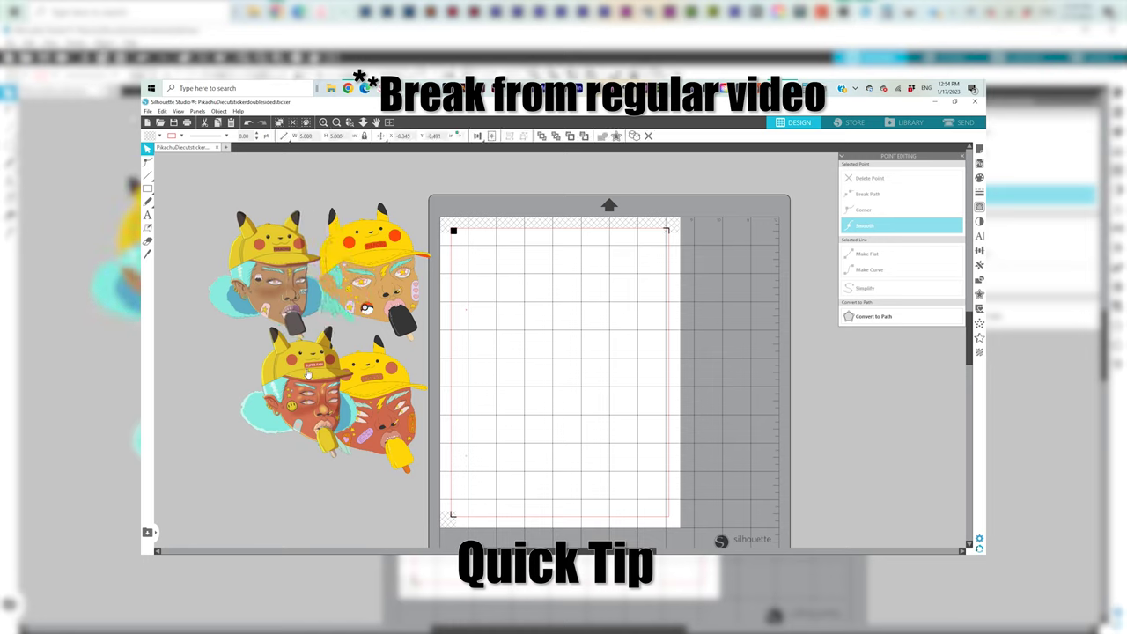
drag(301, 378, 262, 387)
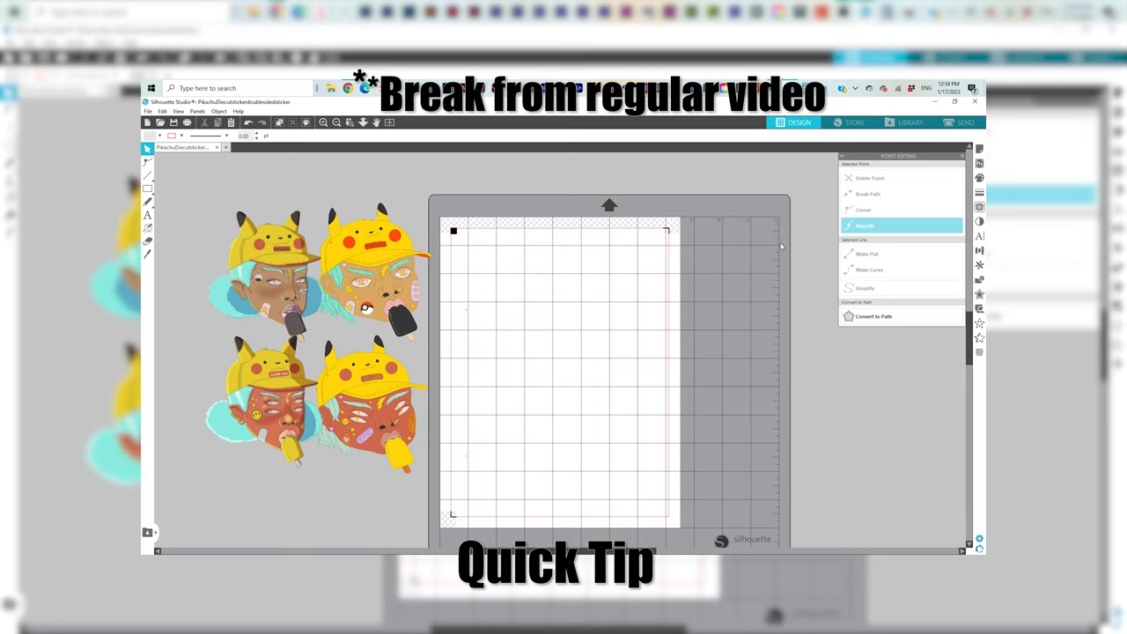
scroll(780, 247, down, 2)
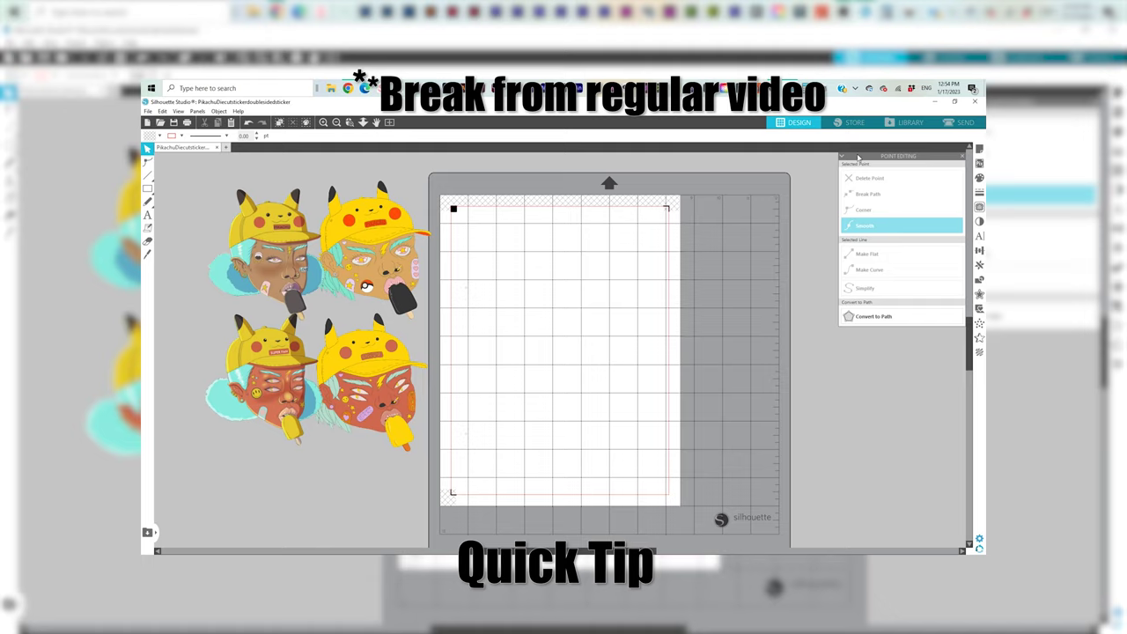
click(979, 150)
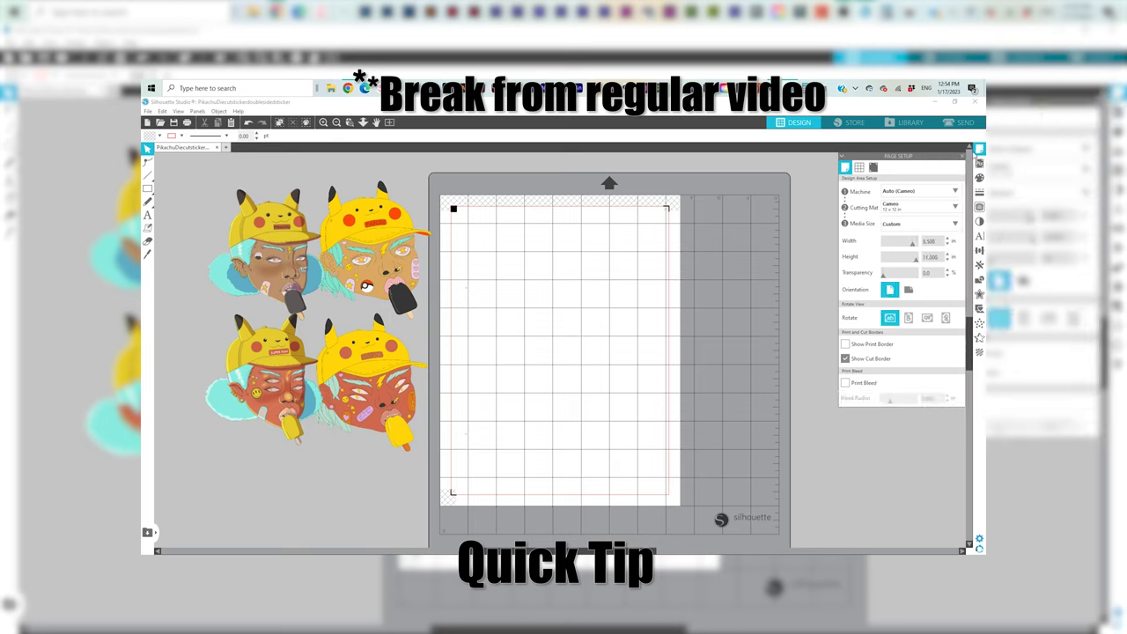
- Try the 12x12, A4 and A5 page media sizes
click(899, 209)
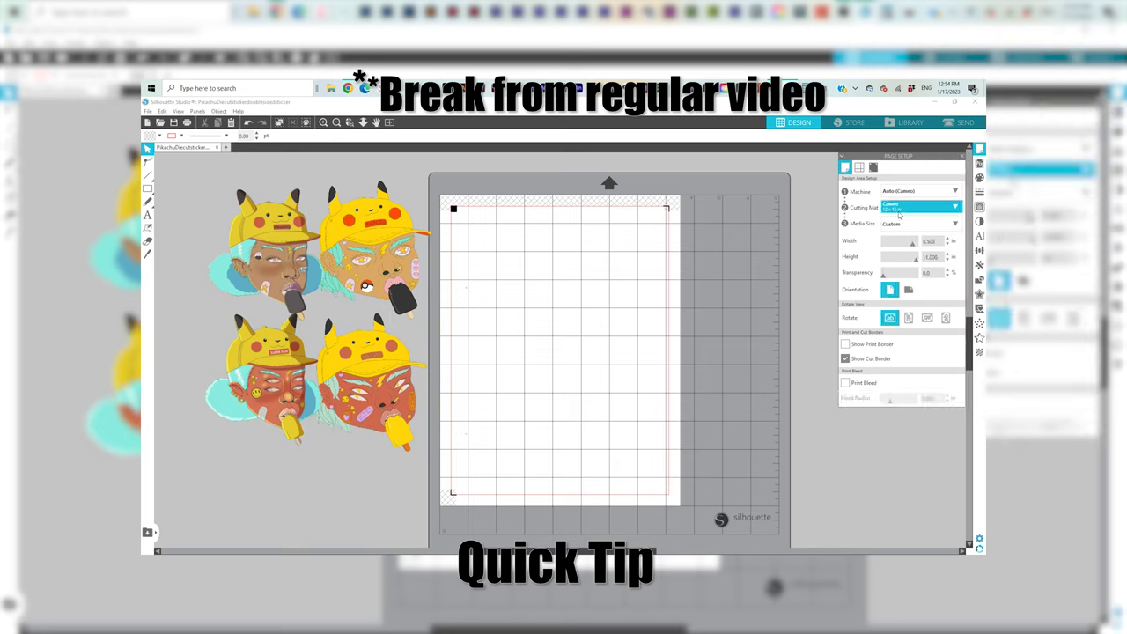
click(955, 225)
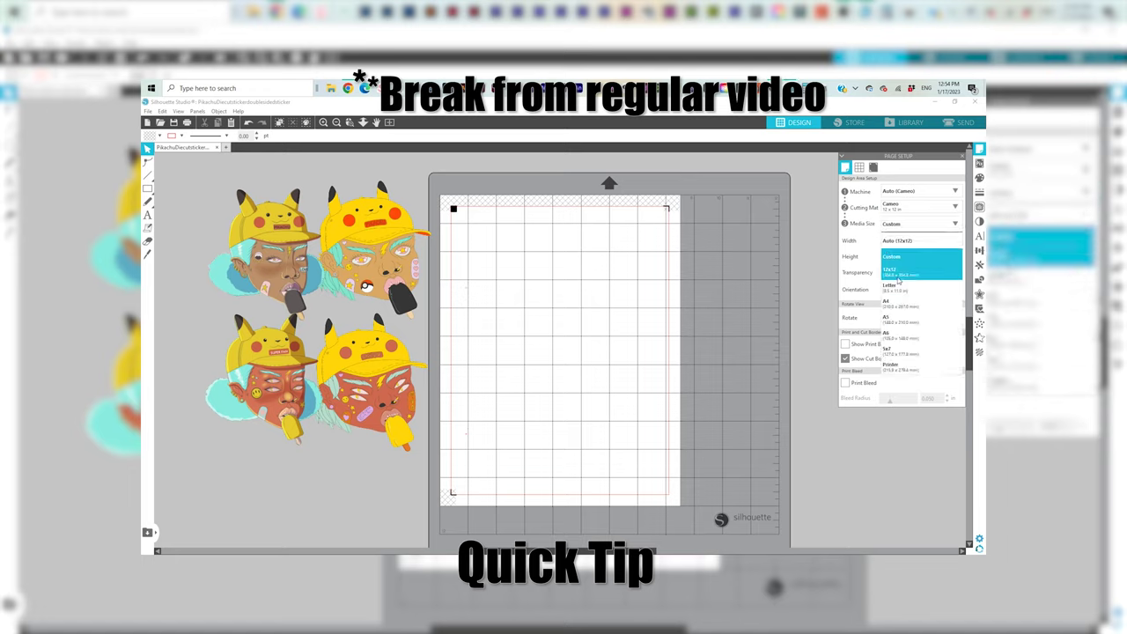
click(899, 280)
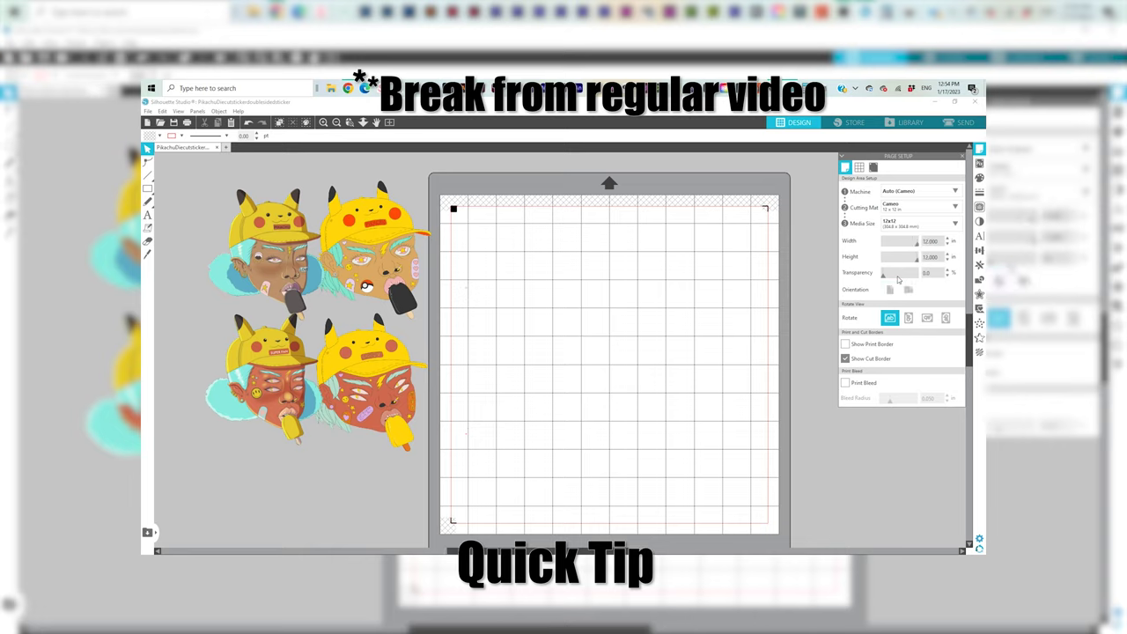
click(923, 226)
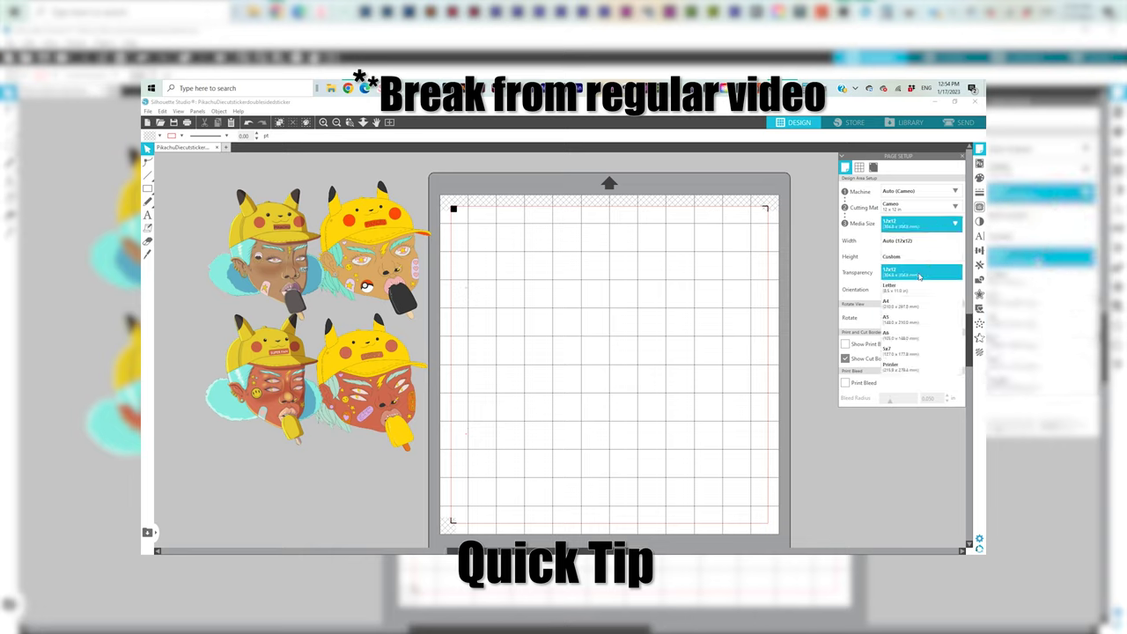
click(909, 306)
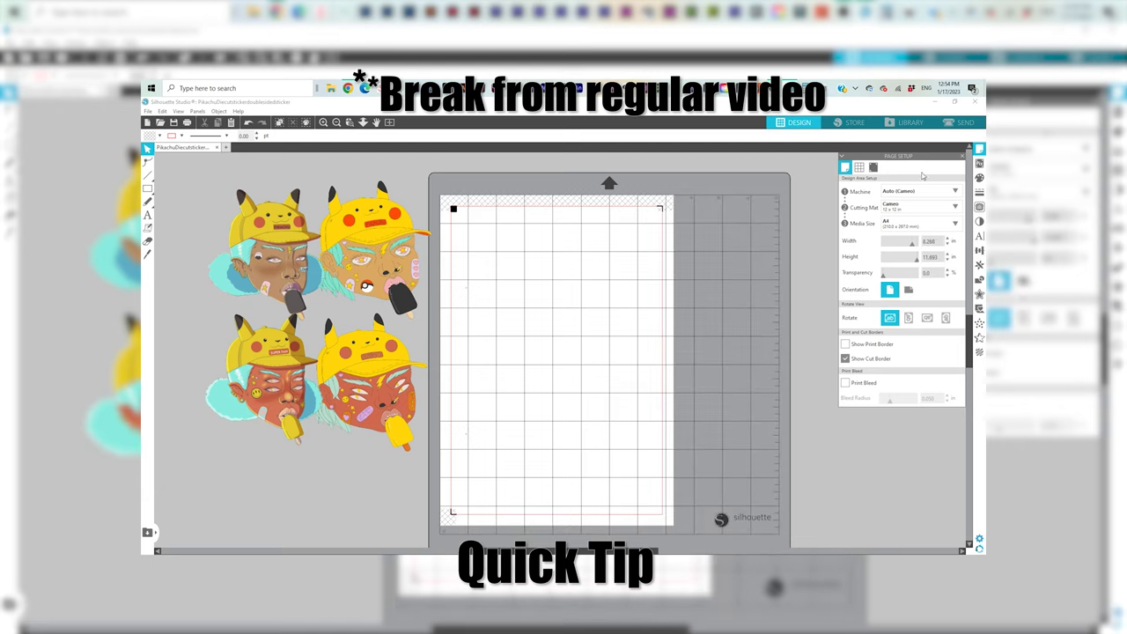
click(959, 228)
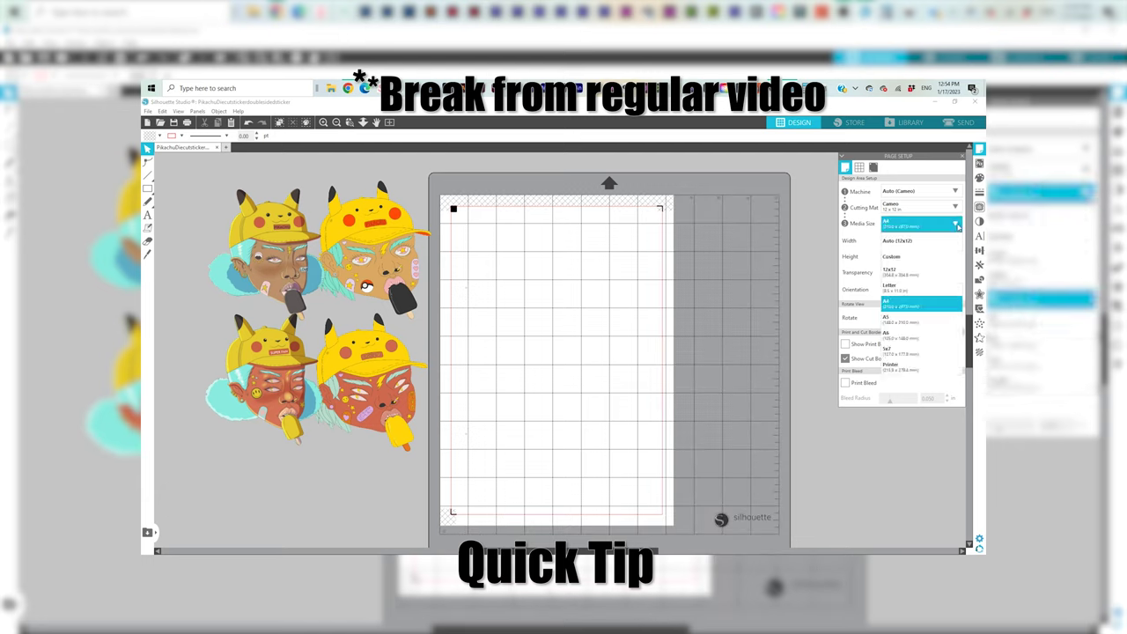
click(908, 326)
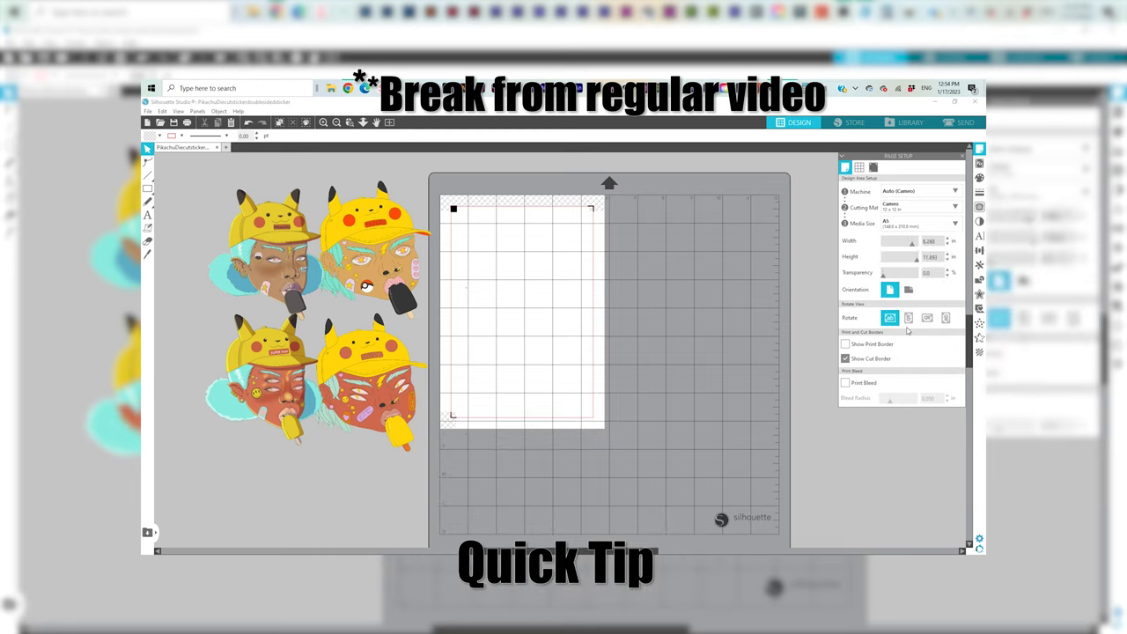
- Switch through A6 and 5x7, then settle on Printer media at 8.5 × 11 in
click(943, 225)
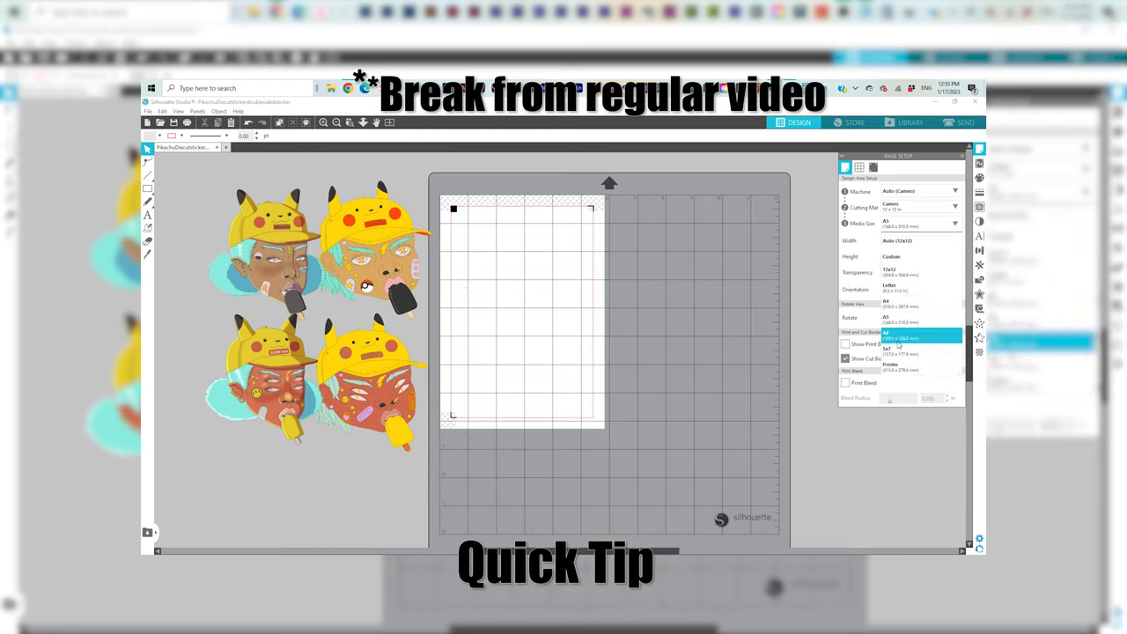
click(900, 339)
click(955, 224)
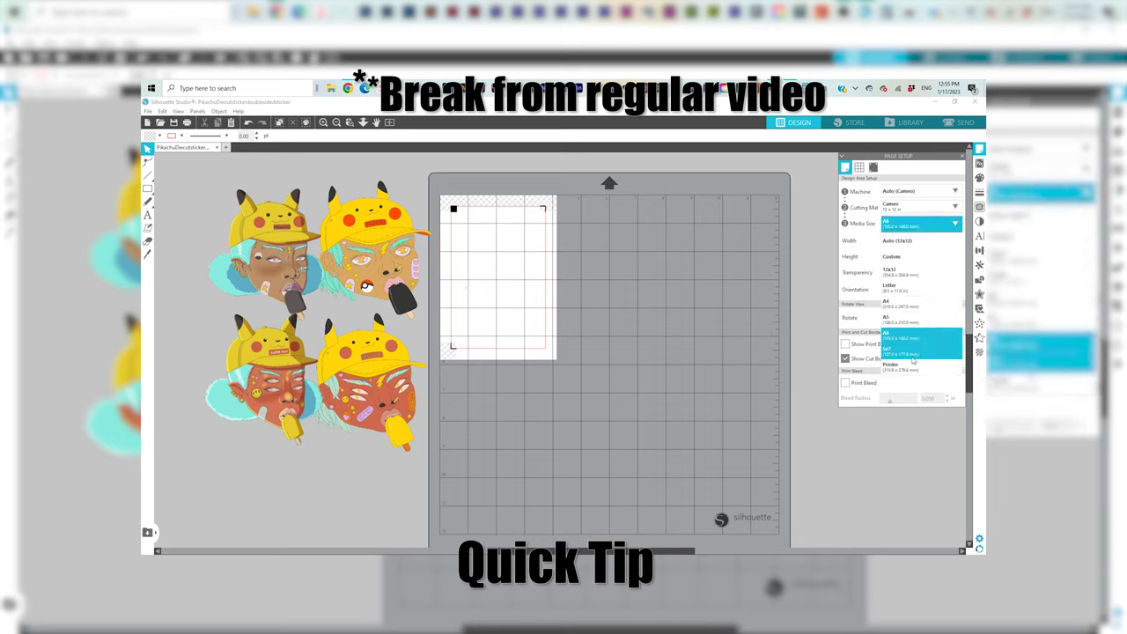
click(912, 357)
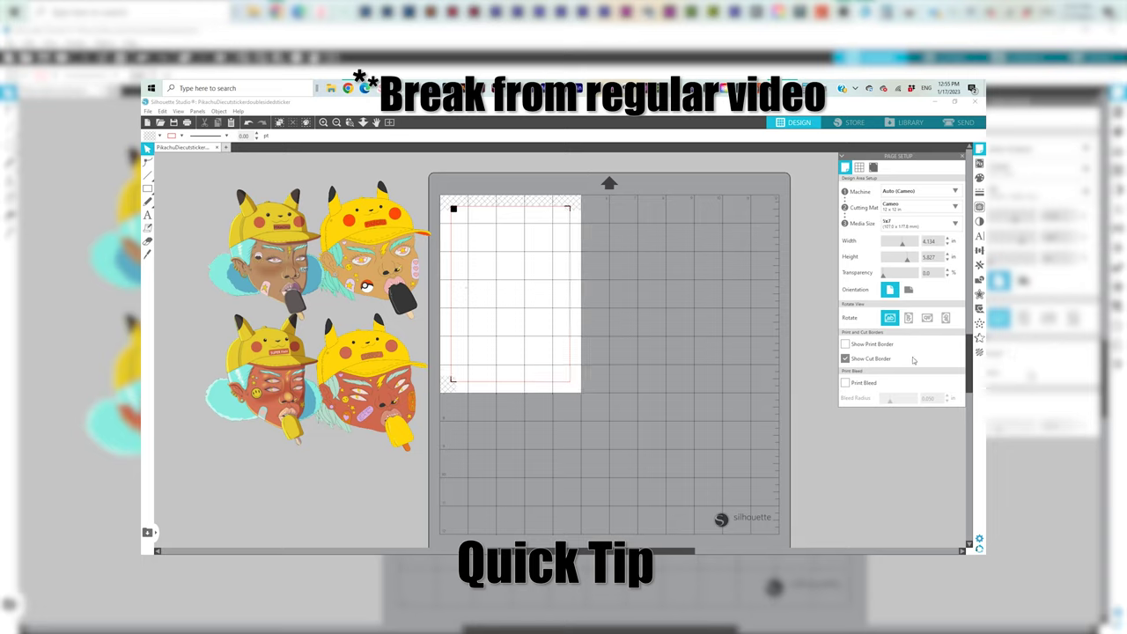
click(951, 228)
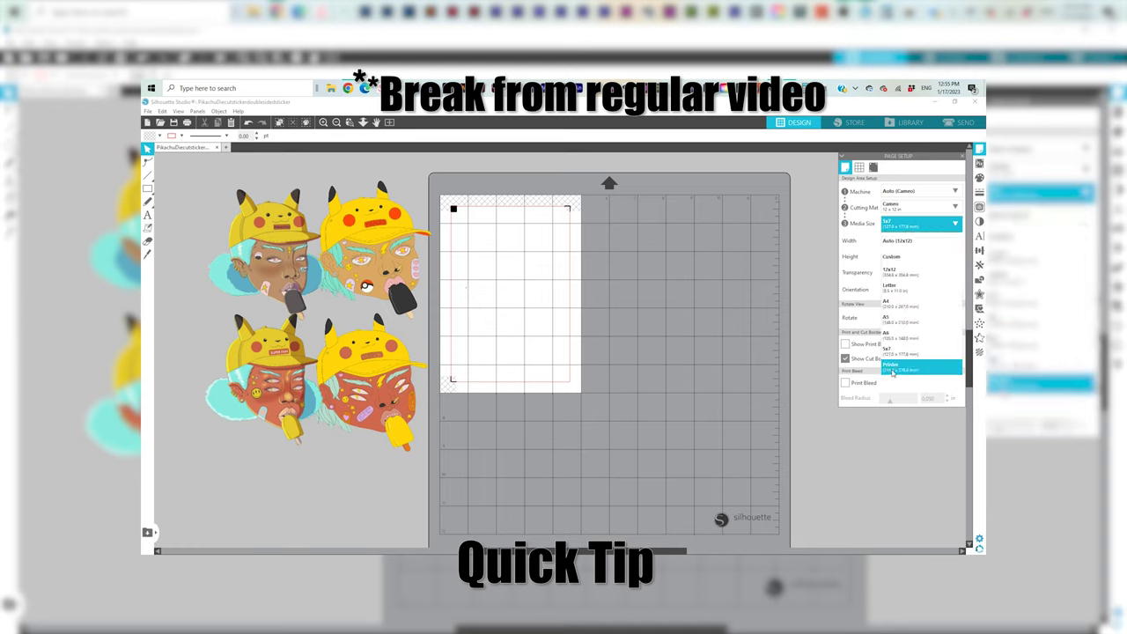
click(892, 372)
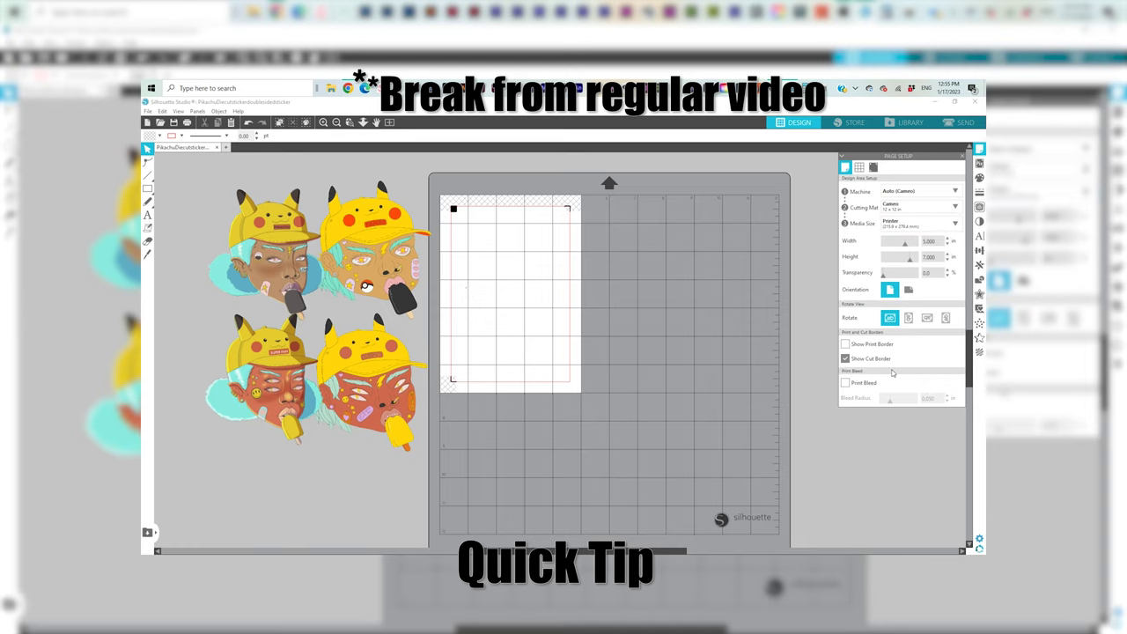
- Choose Letter, 8.5 × 11 in, as the page media size
click(956, 228)
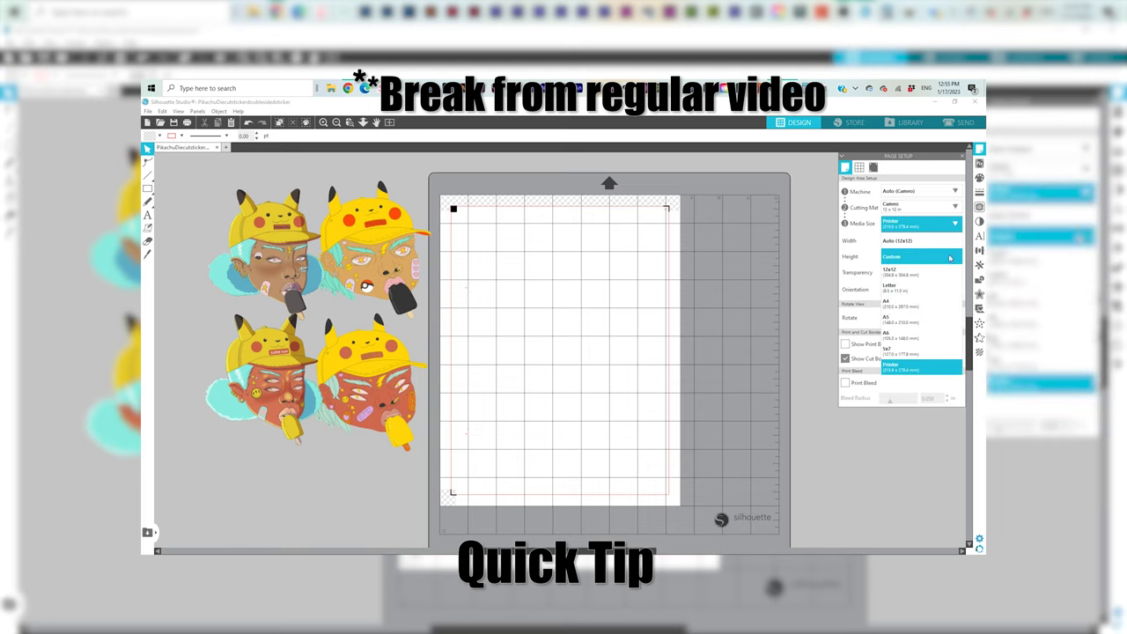
click(909, 289)
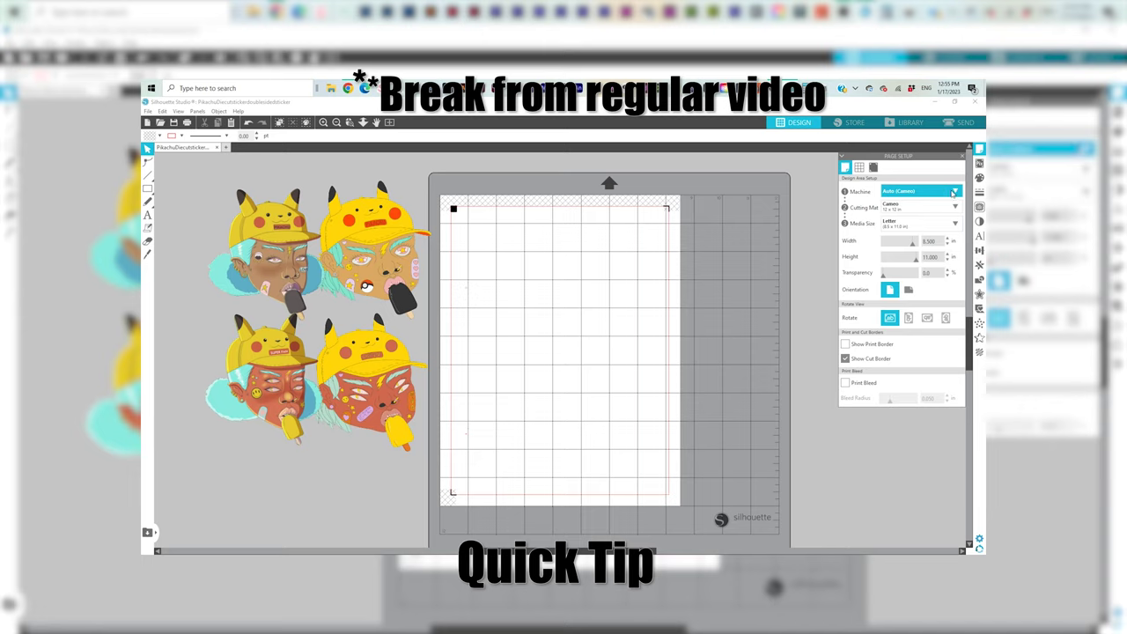
click(955, 191)
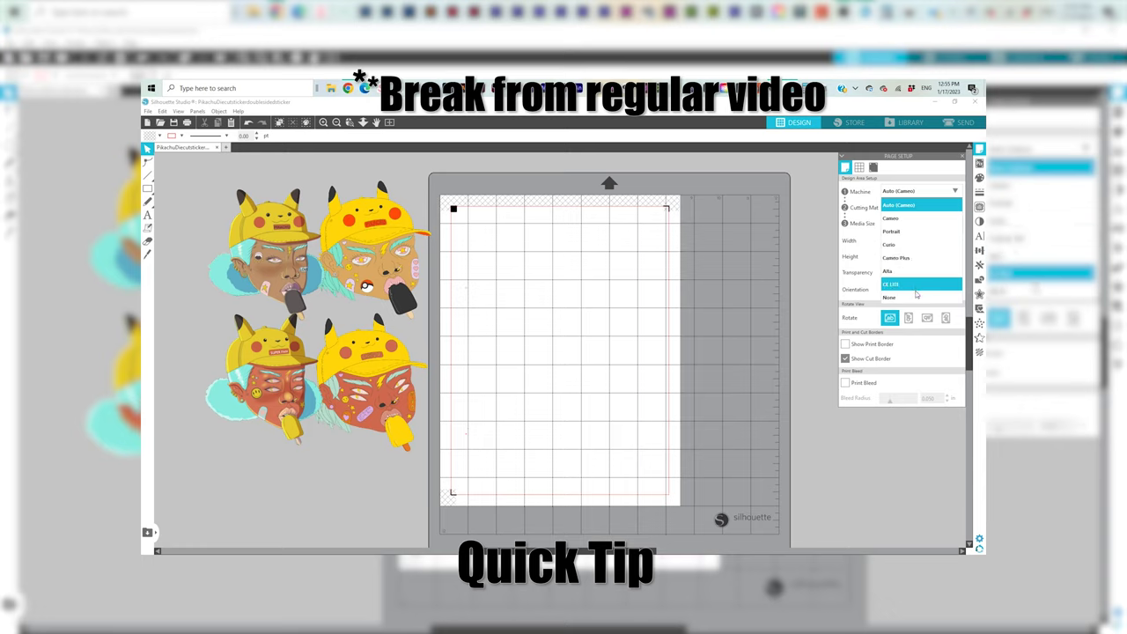
click(902, 207)
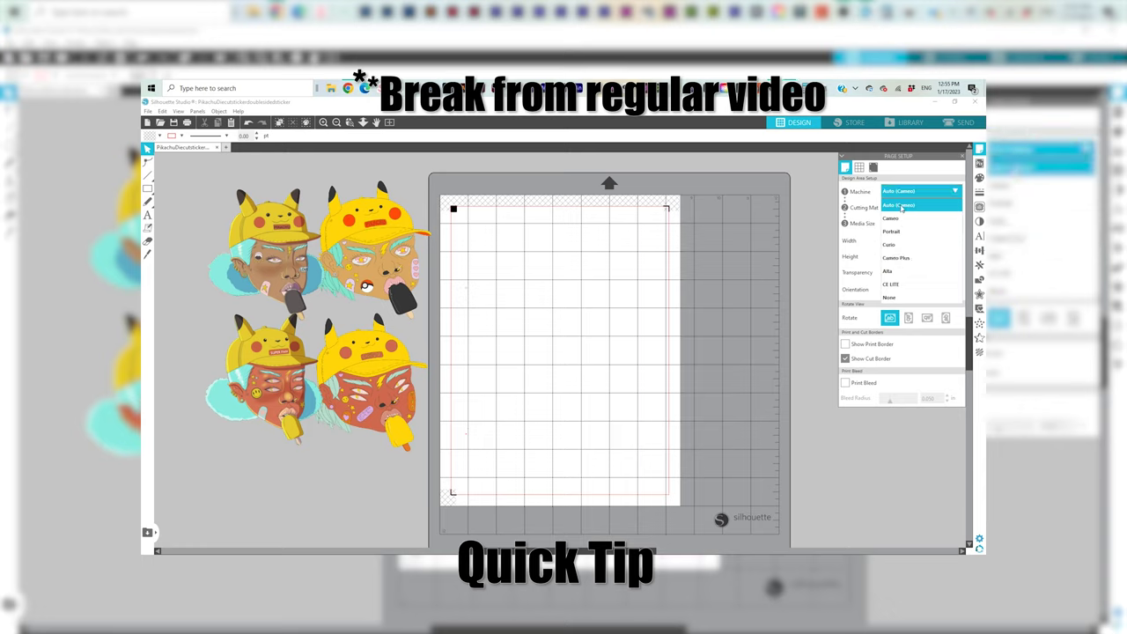
click(908, 317)
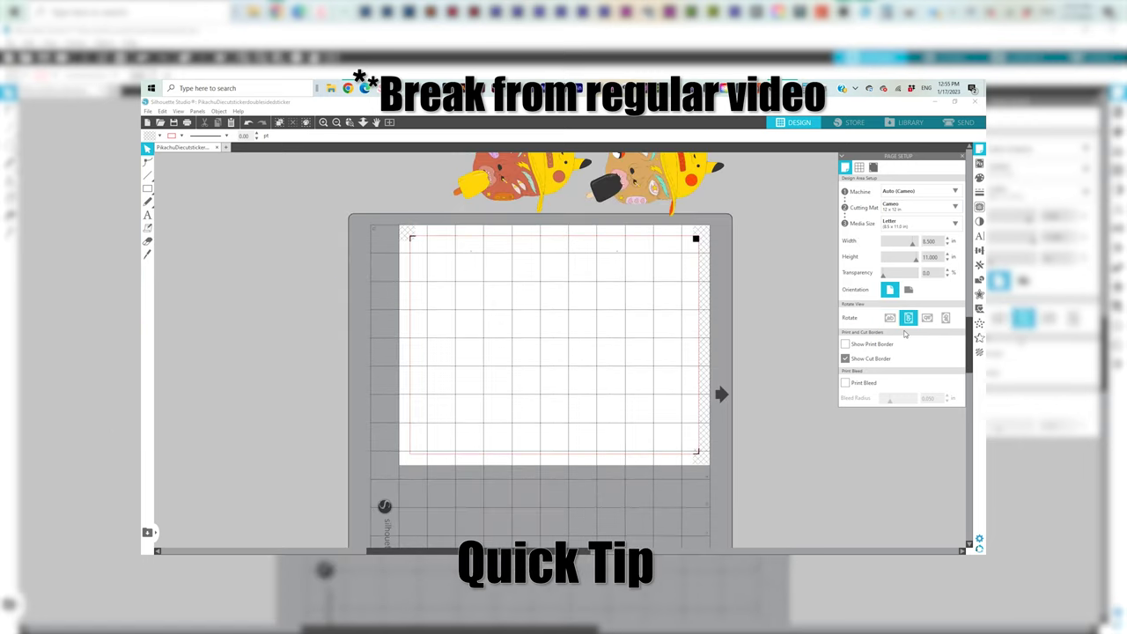
click(926, 319)
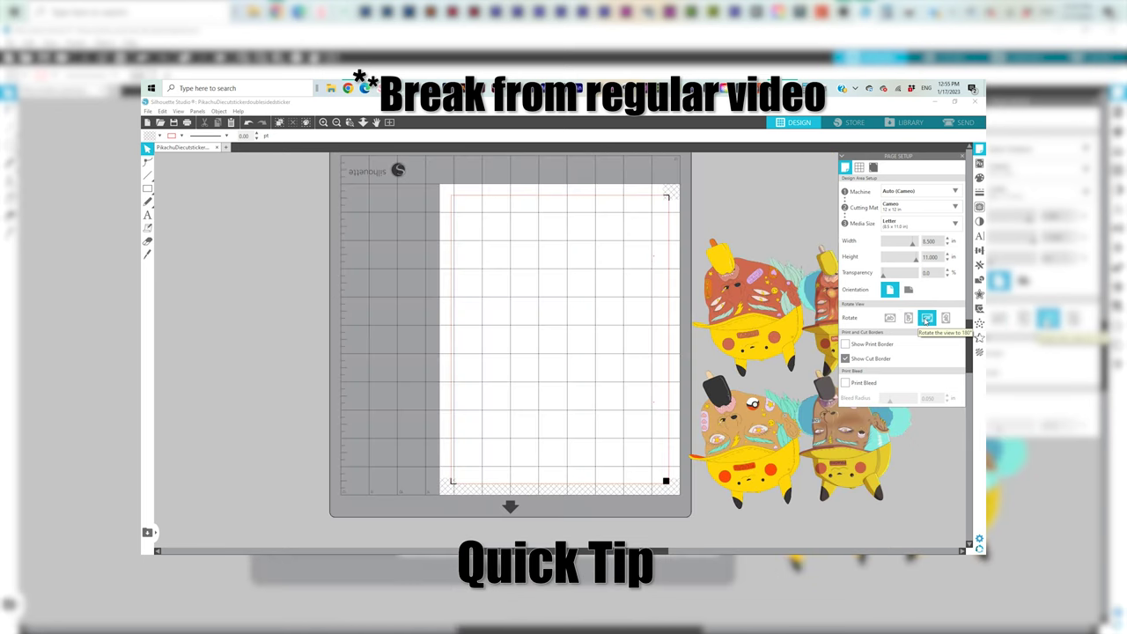
click(945, 319)
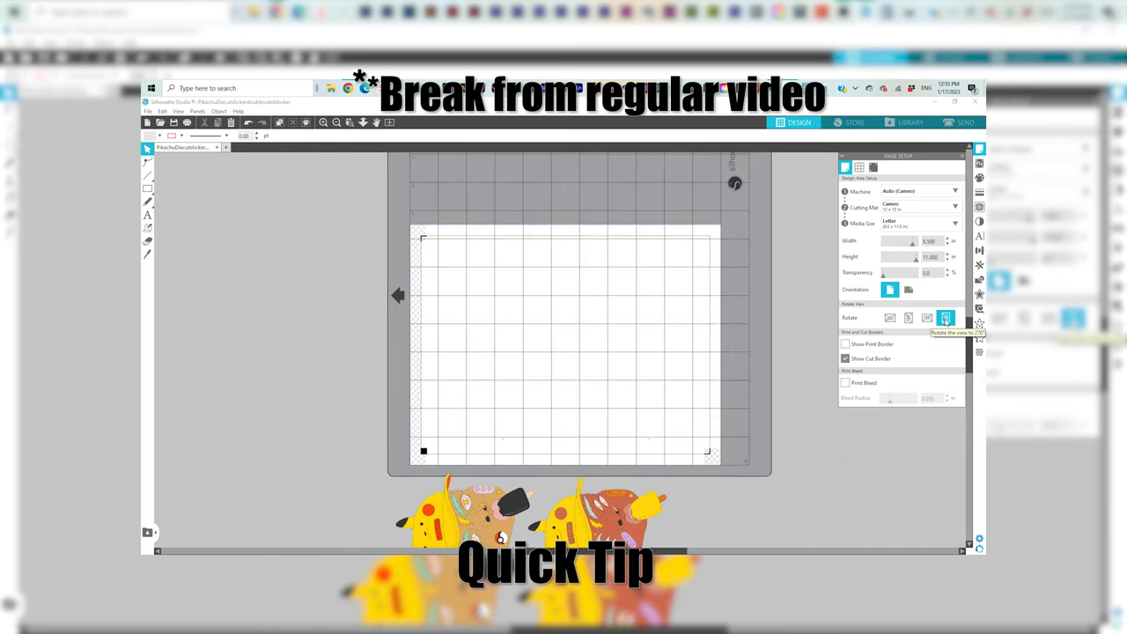
click(890, 319)
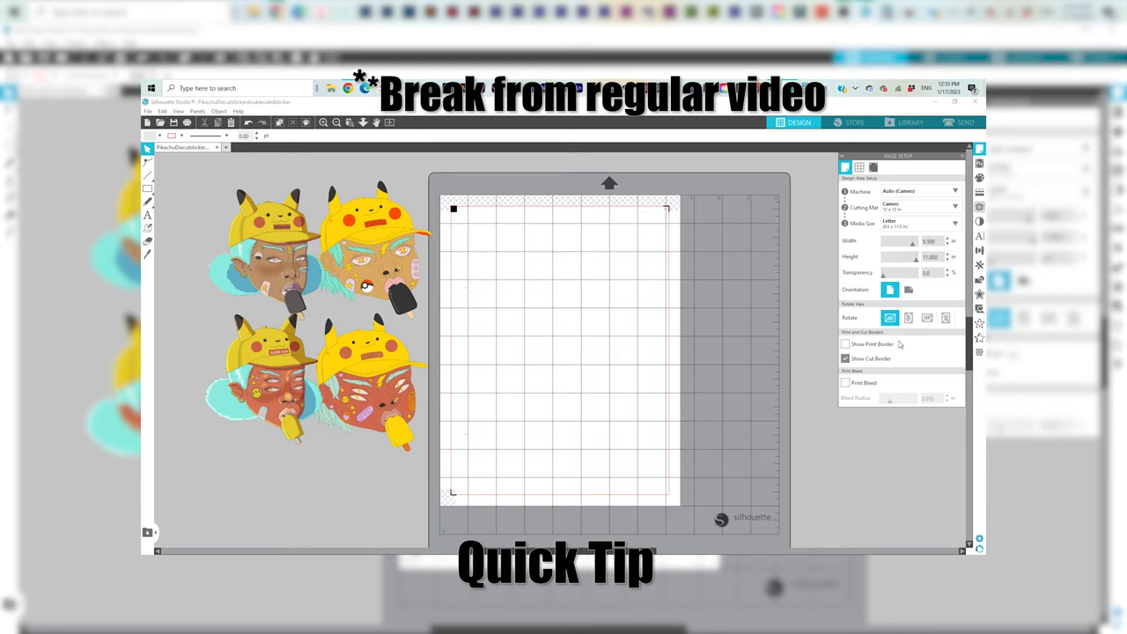
- Try an isometric grid, return to square, and toggle Snap to Grid on then off
click(860, 167)
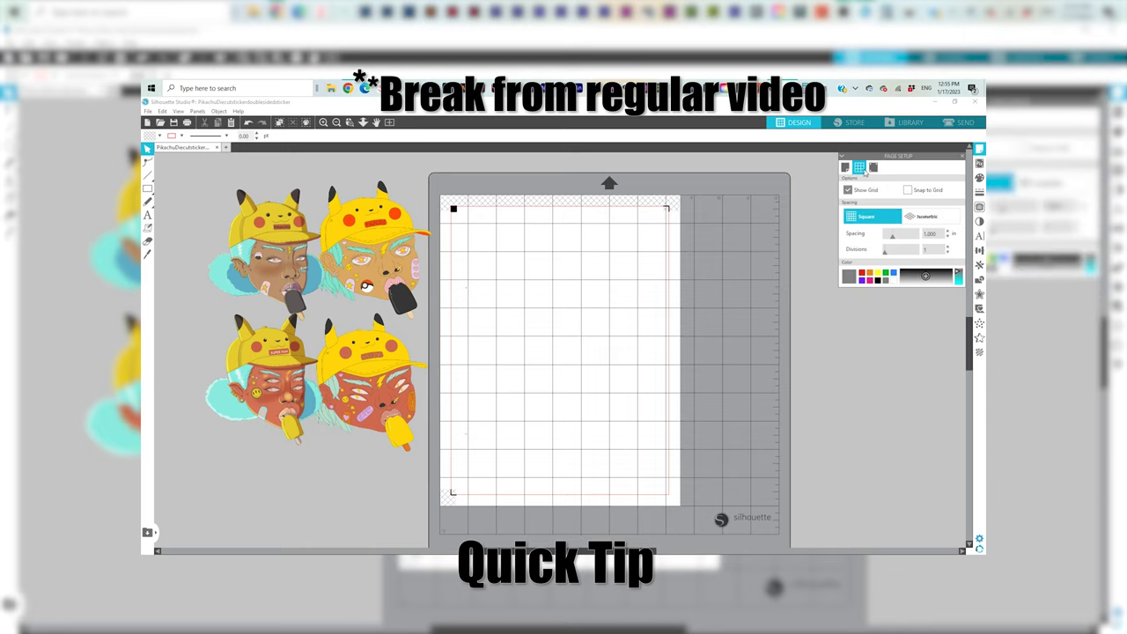
click(925, 216)
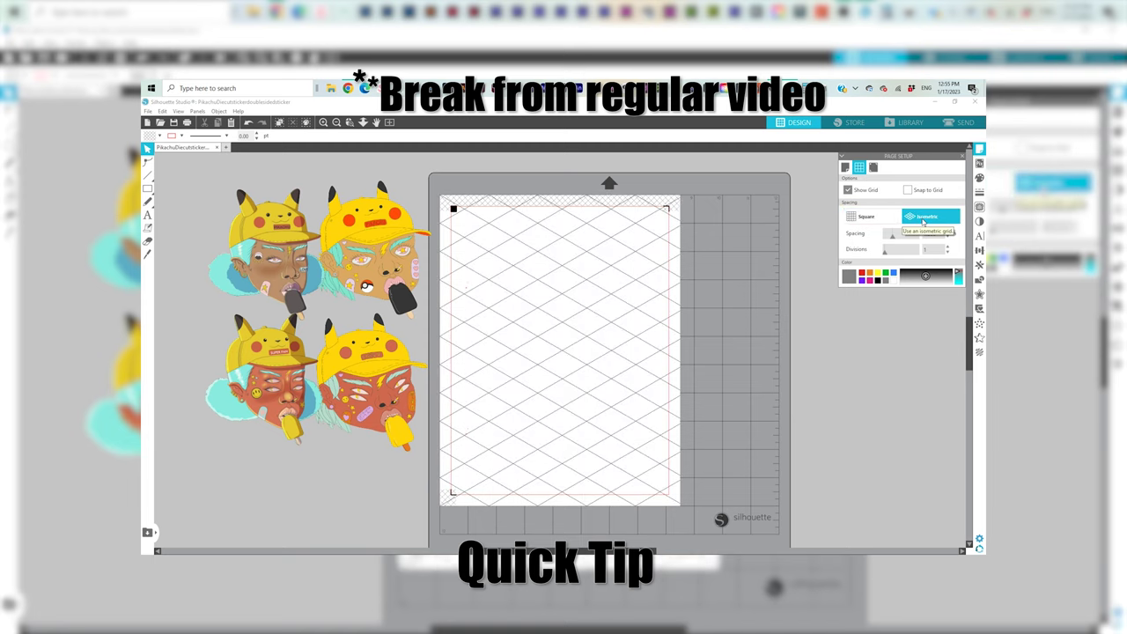
click(890, 217)
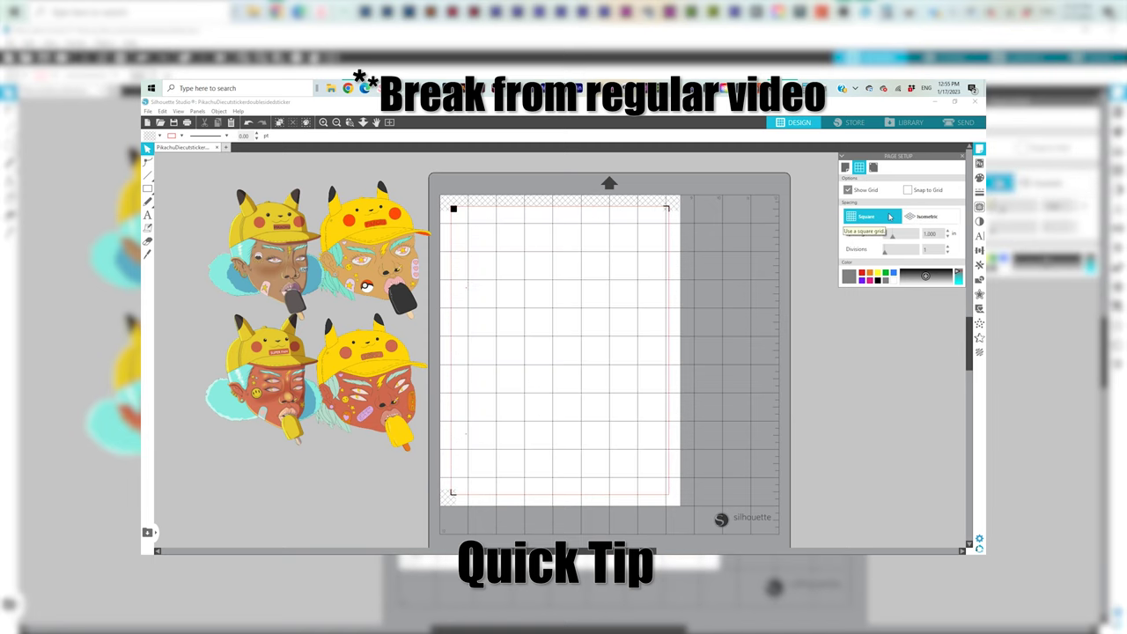
click(908, 190)
click(908, 190)
click(874, 168)
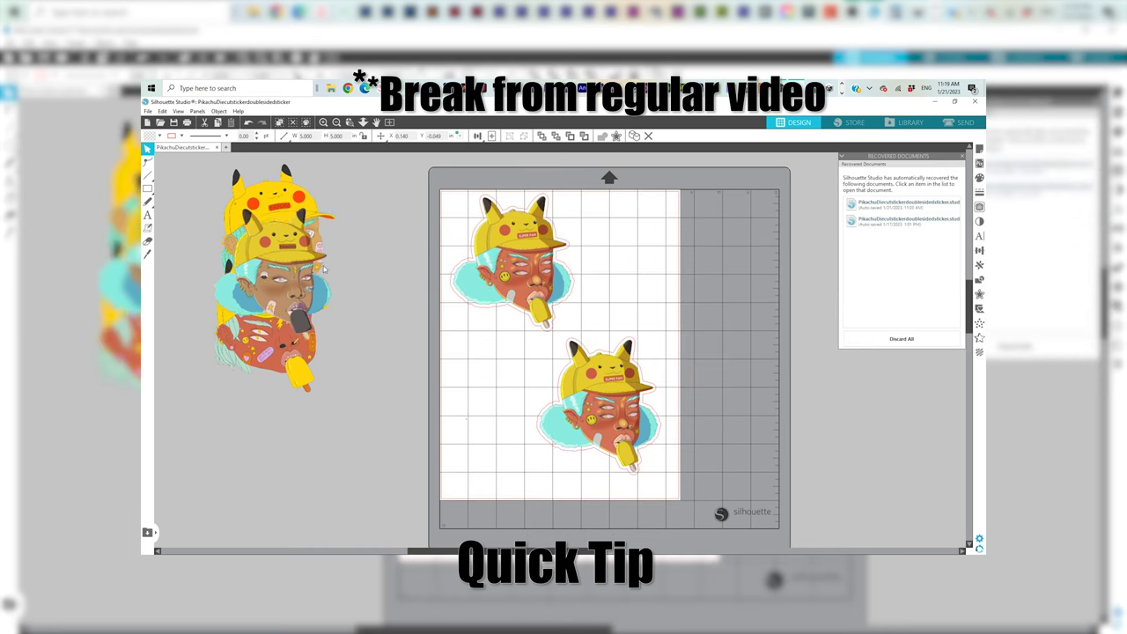
- Move the teal-haired popsicle sticker beside the pile and select it
drag(324, 268, 382, 276)
key(Escape)
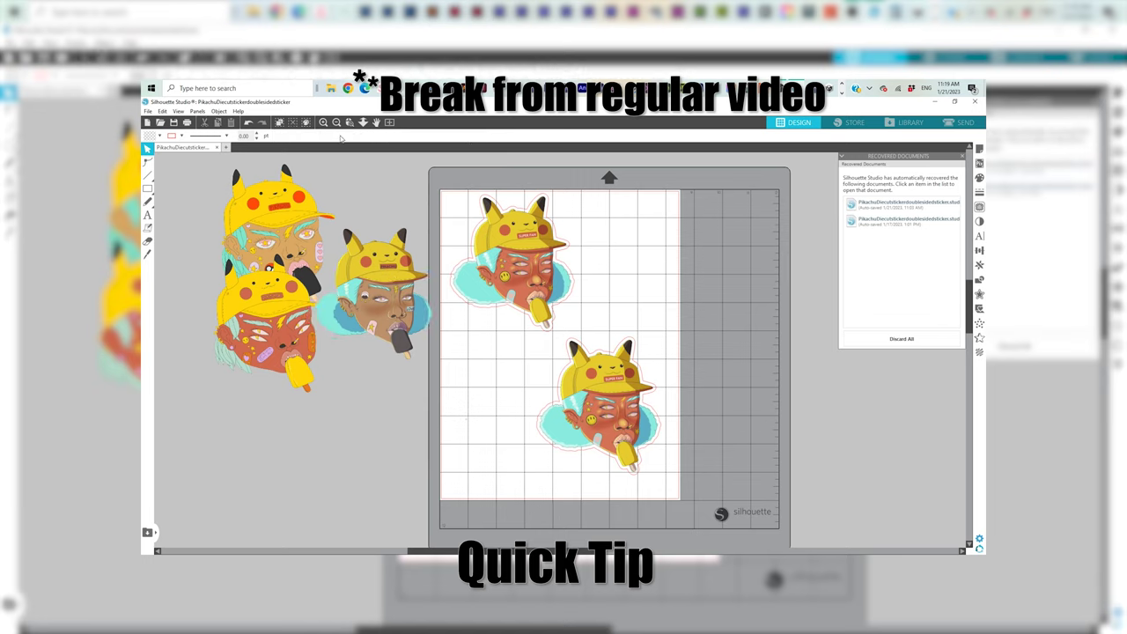
click(377, 275)
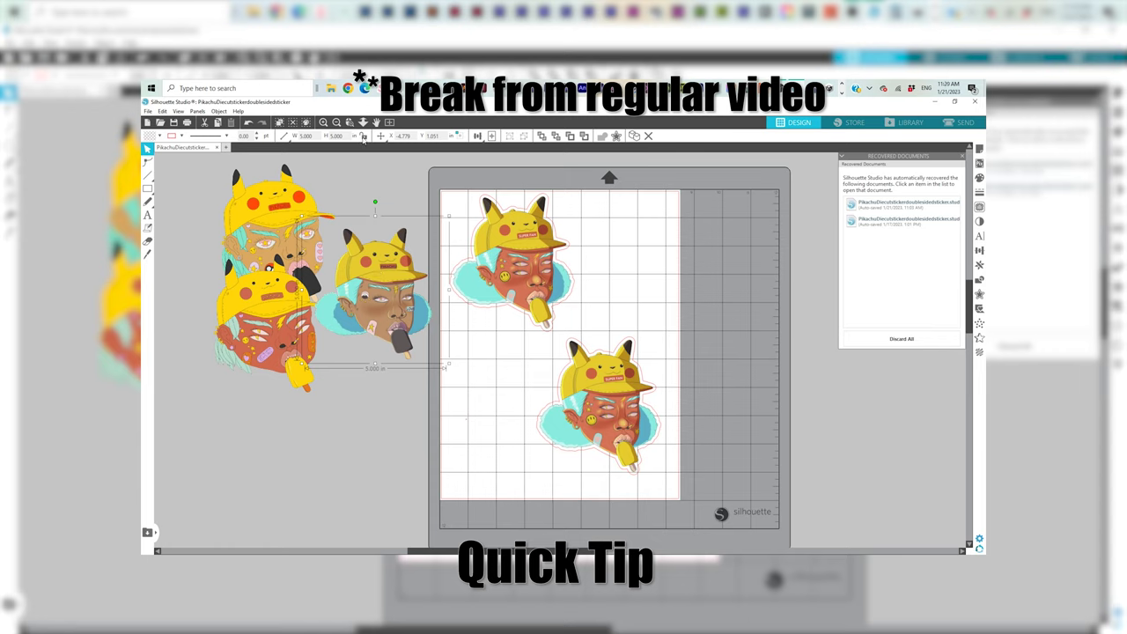
- Set the sticker's width to 6 in, then to 10 in
click(305, 136)
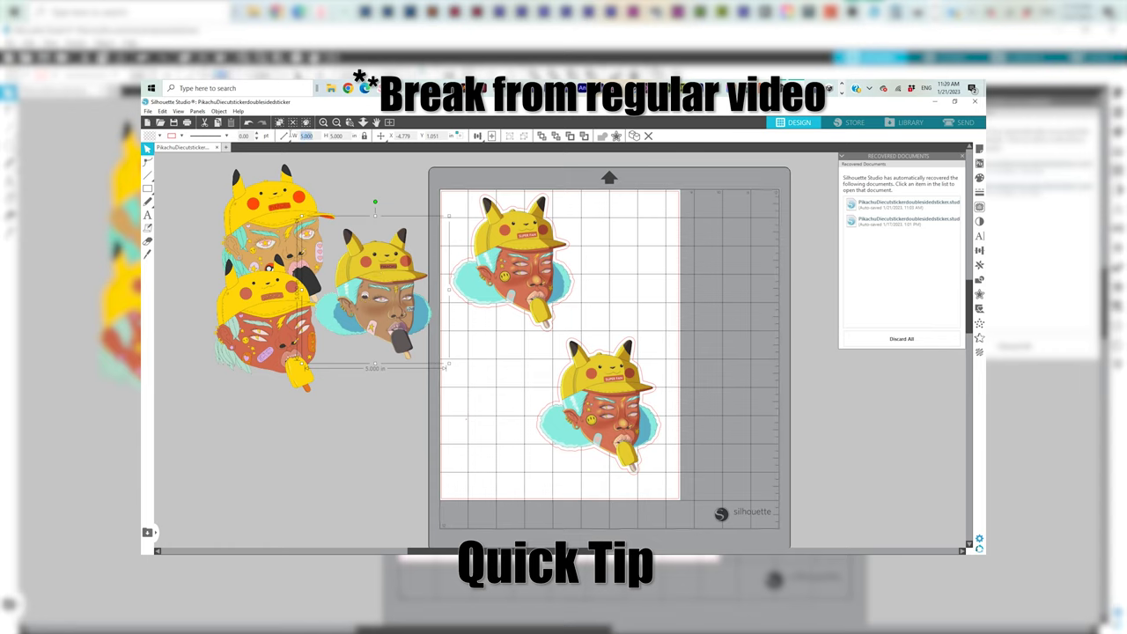
text(6)
key(Return)
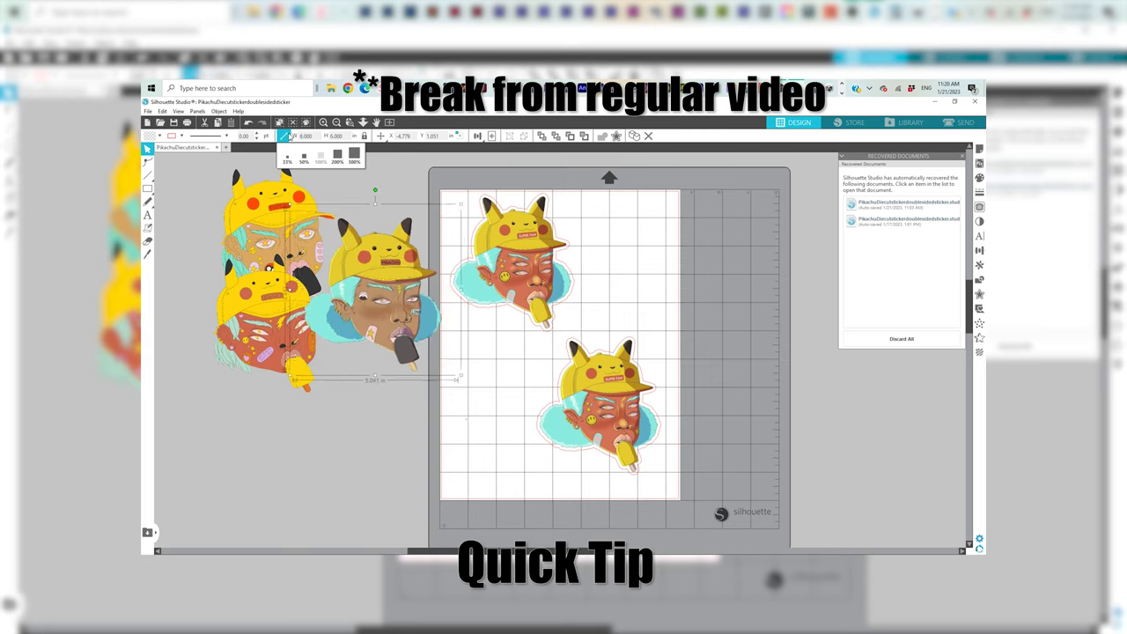
mouse_move(285, 137)
click(306, 136)
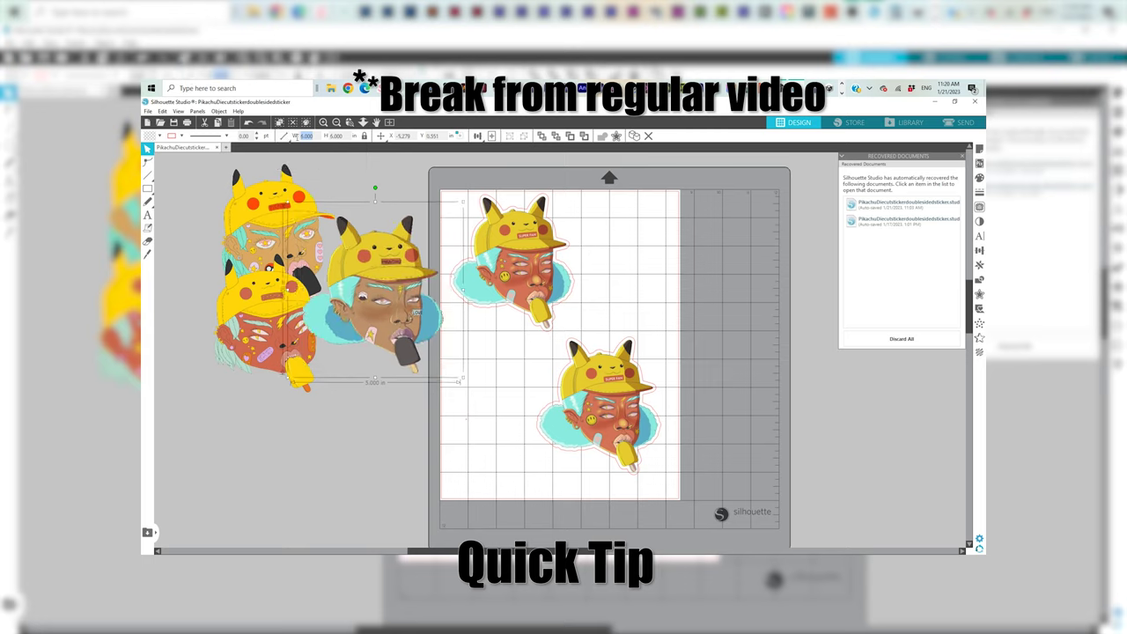
text(10)
key(Return)
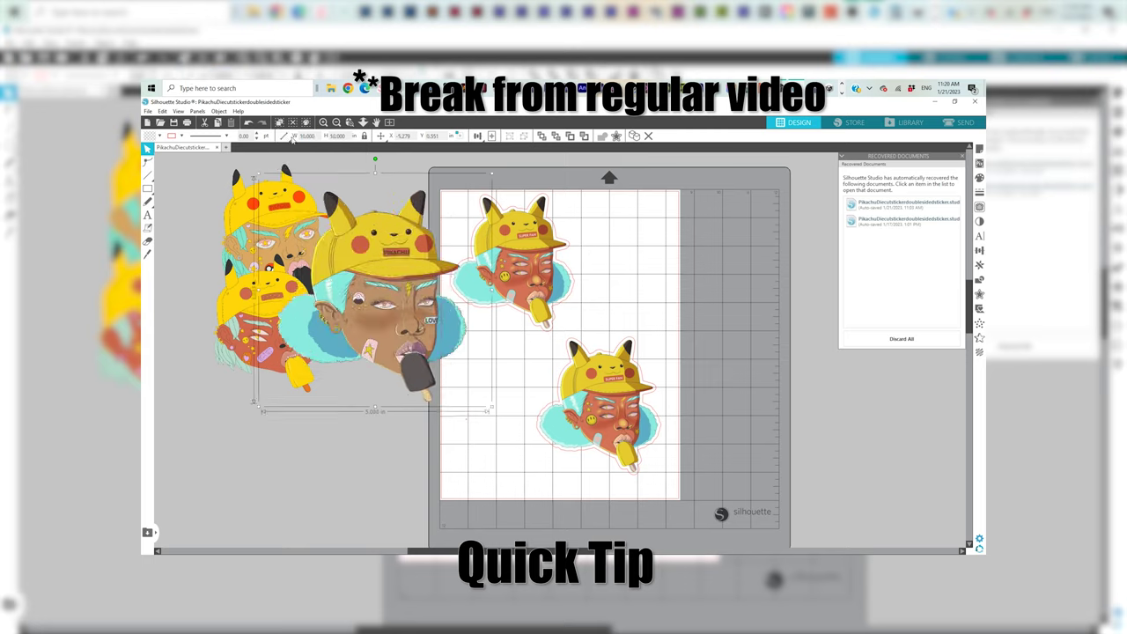
- Change the sticker's width to 5 in, then to 2 in
mouse_move(283, 137)
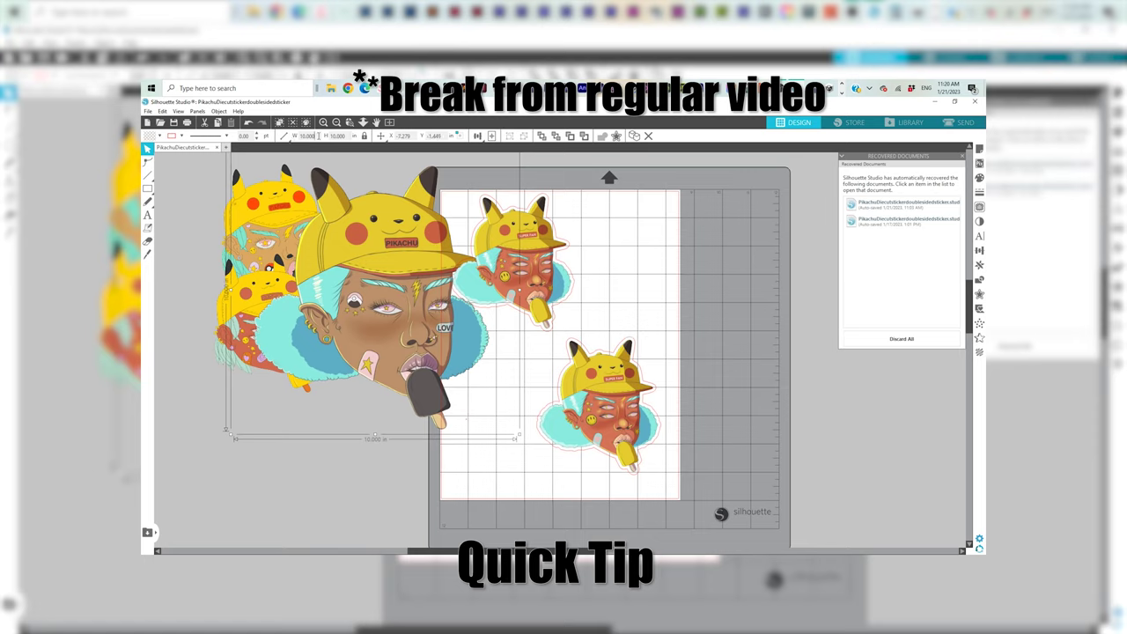
click(308, 136)
text(5)
key(Return)
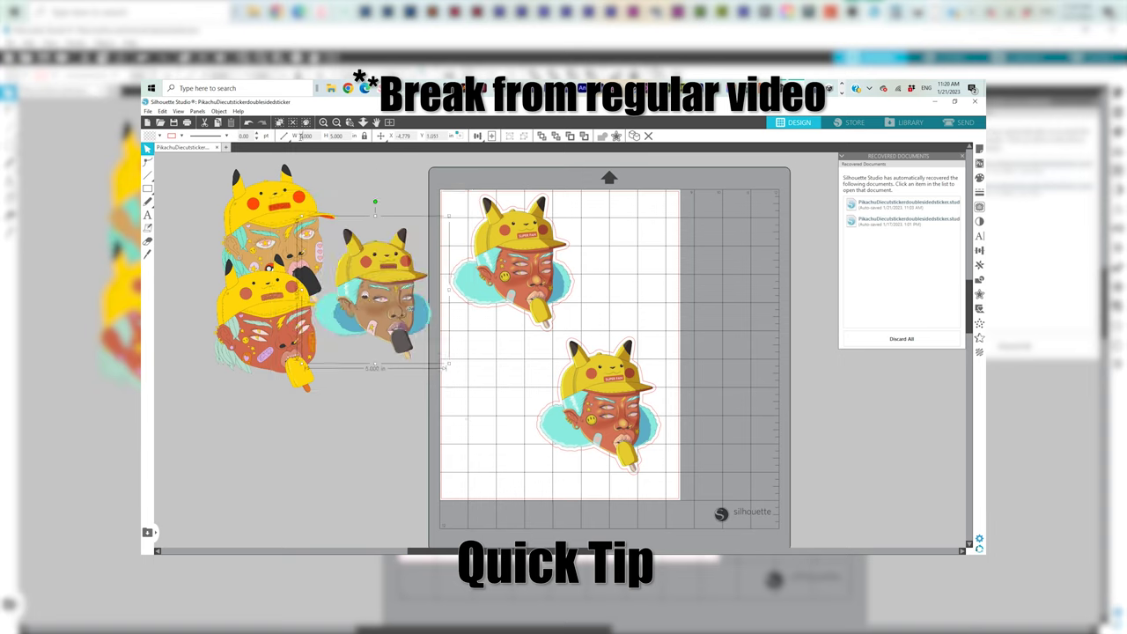
mouse_move(284, 139)
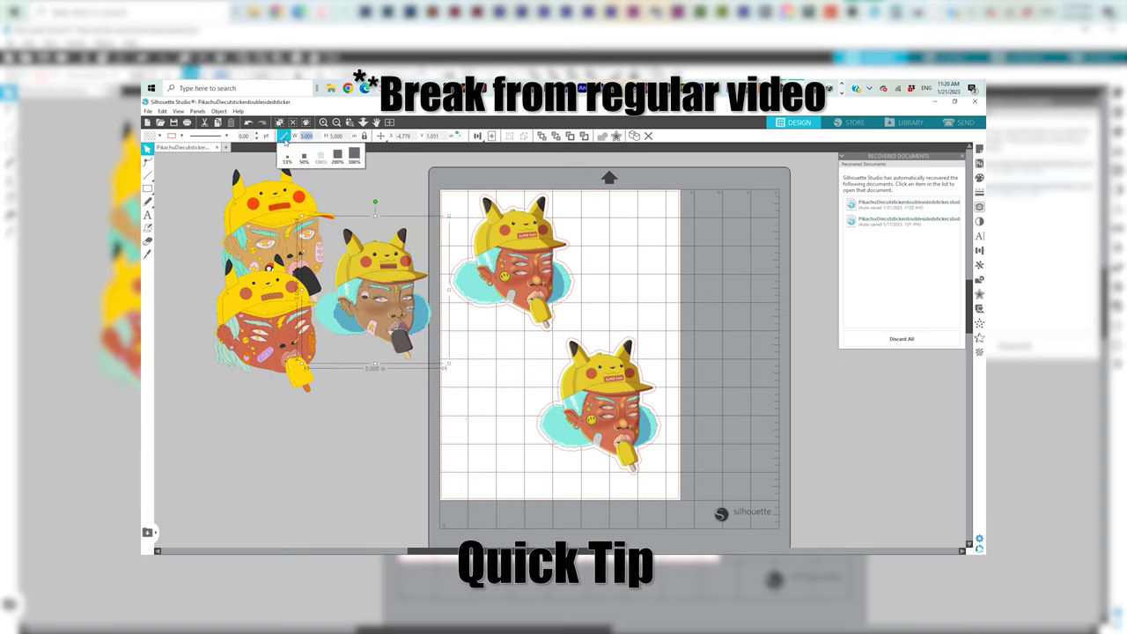
text(2)
key(Return)
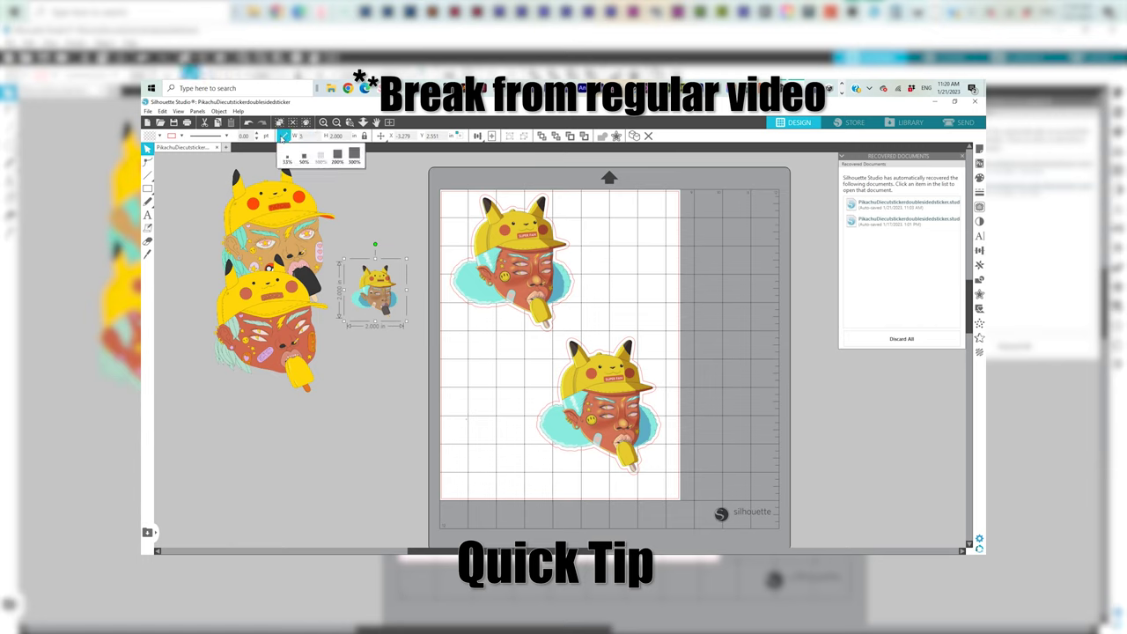
- Undo the 2 in resize to restore the 5-inch copy, then deselect it
key(ctrl+z)
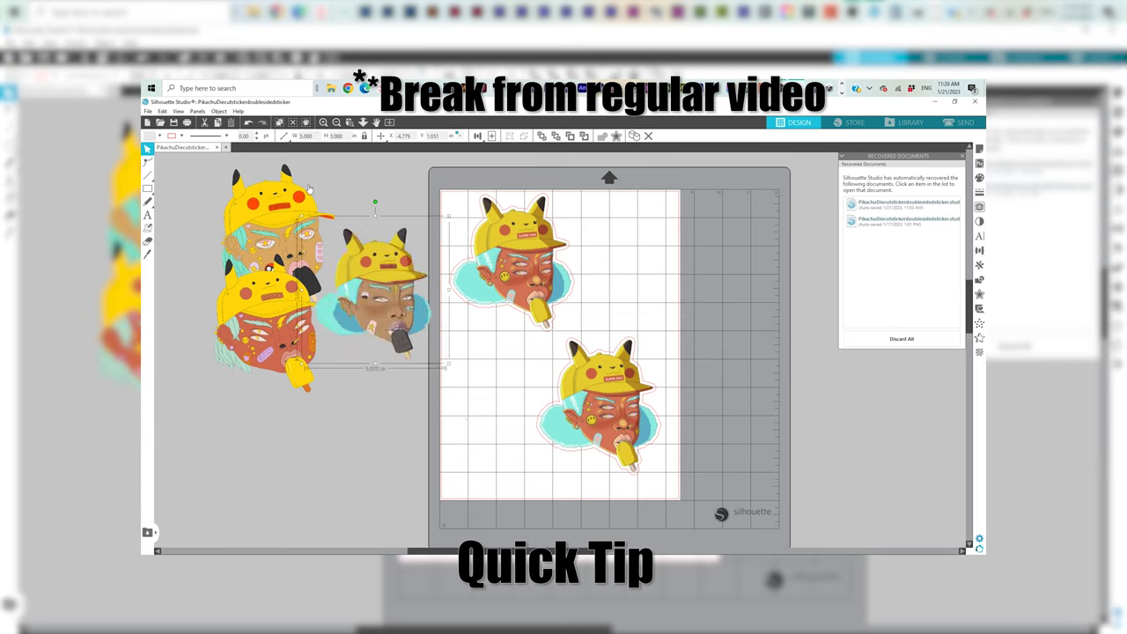
click(339, 182)
click(339, 183)
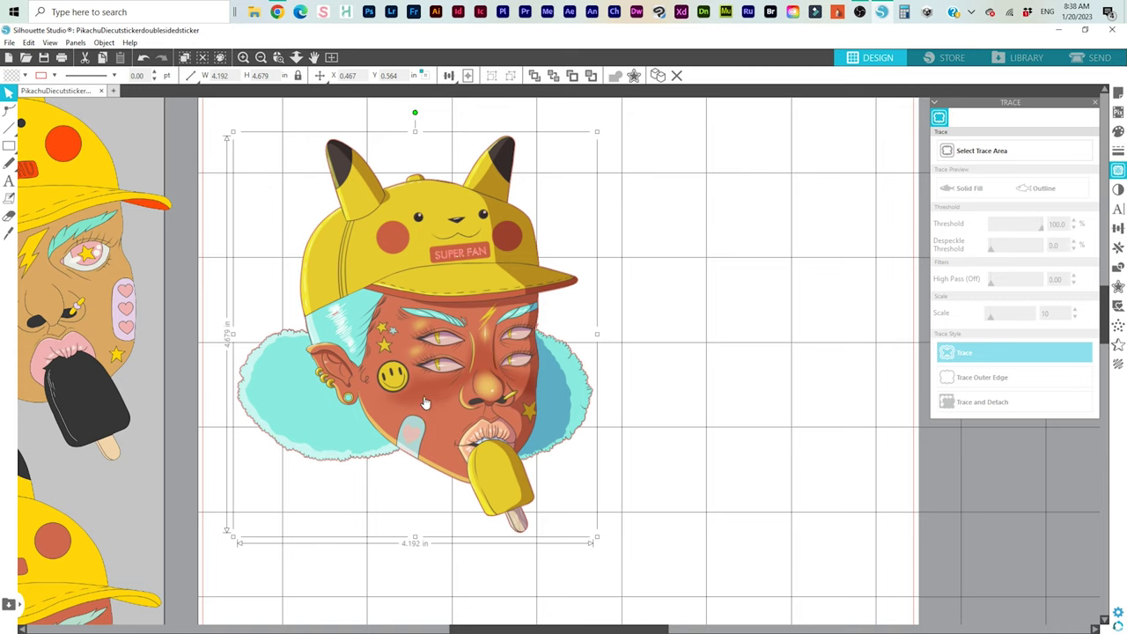
- Select the Pikachu sticker art and bring up its Offset settings panel
click(994, 159)
click(1118, 287)
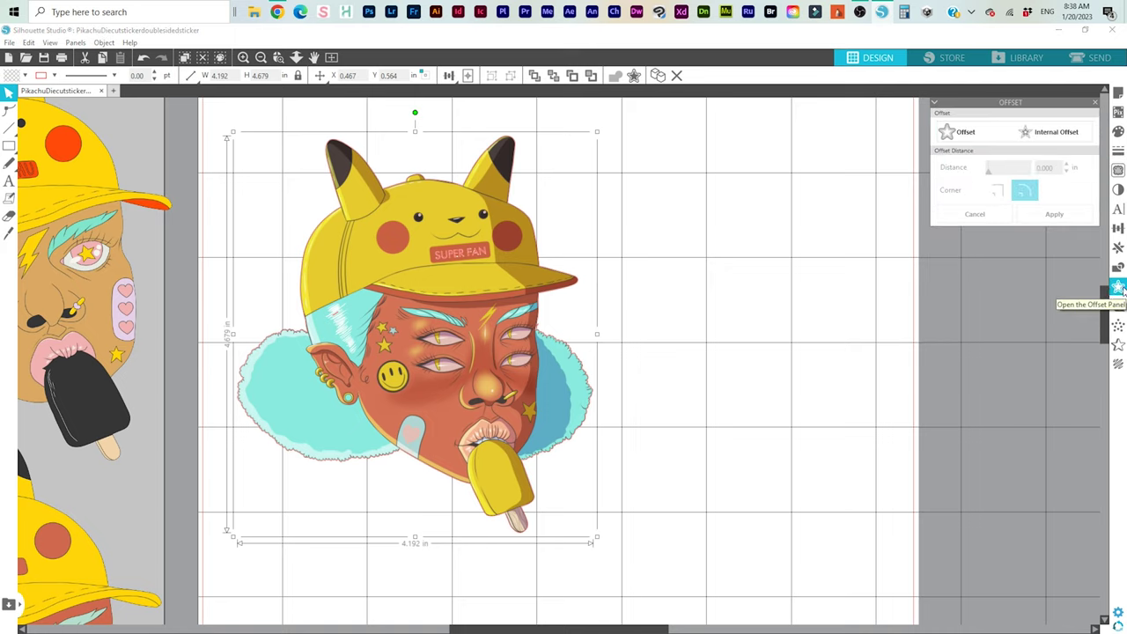
- Add an outward offset, adjust the Distance arrows until it settles on 0.125 in, and apply it
click(966, 134)
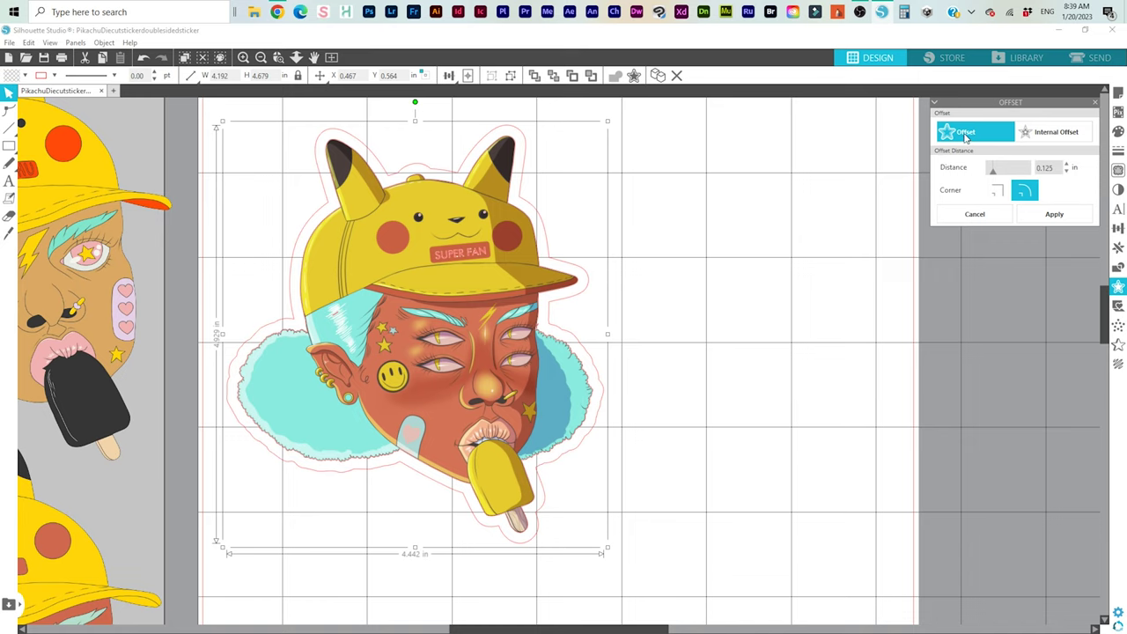
click(1067, 172)
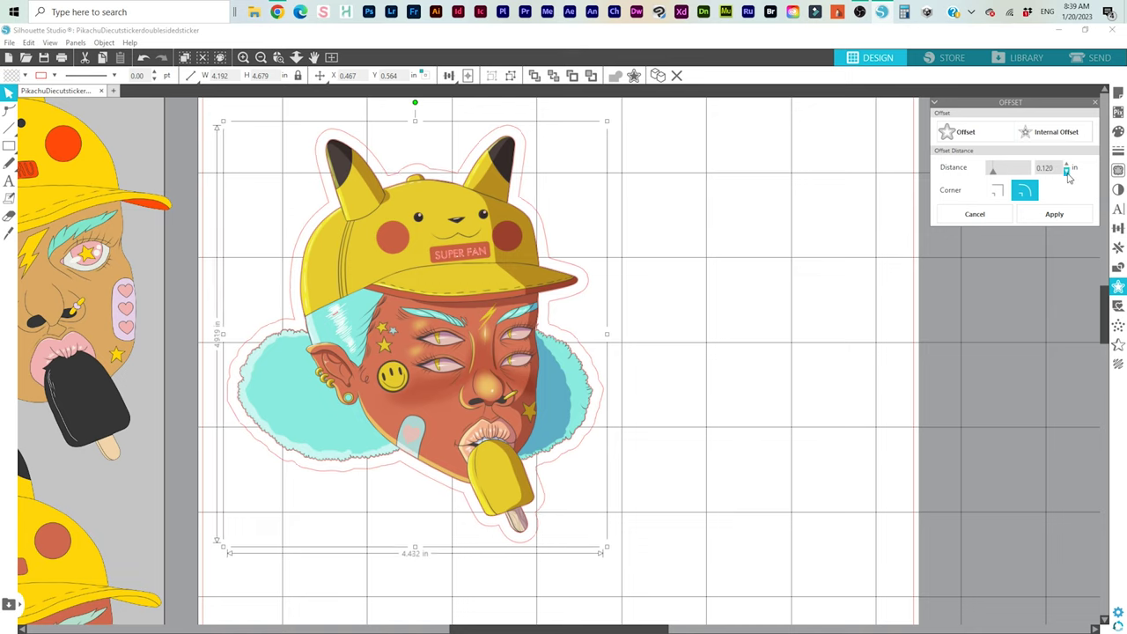
click(1066, 172)
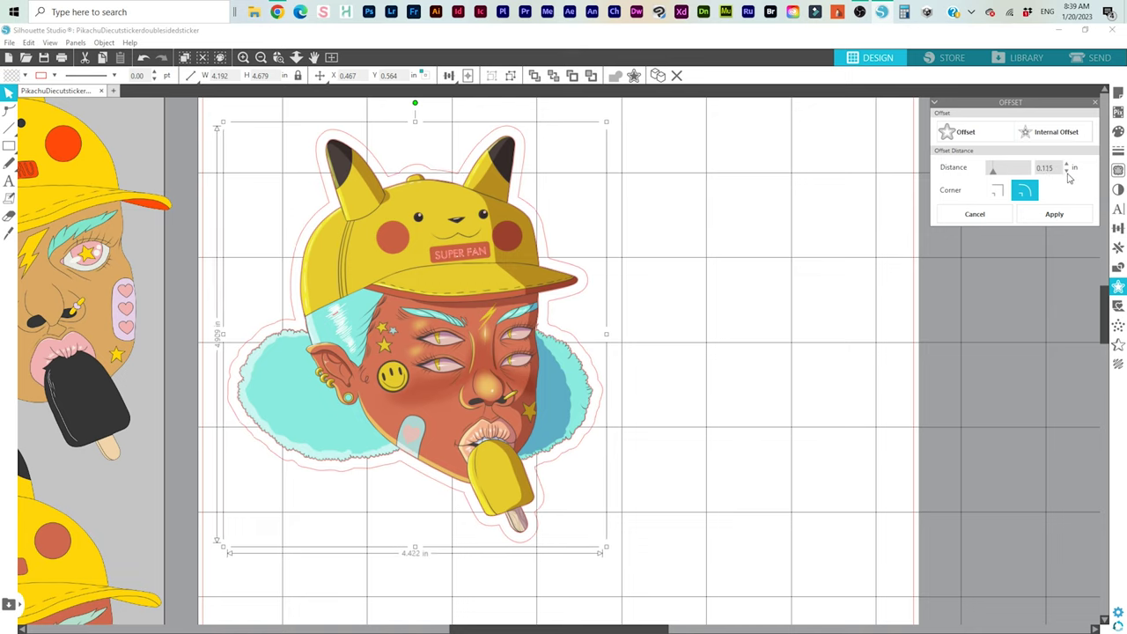
click(1066, 172)
click(1068, 174)
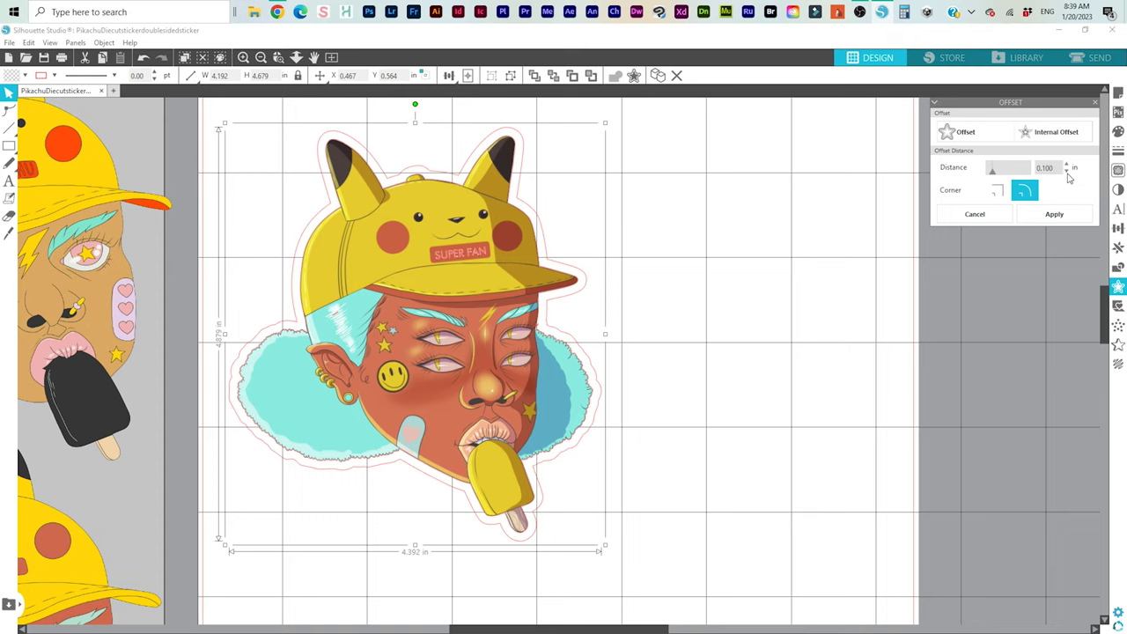
click(1068, 165)
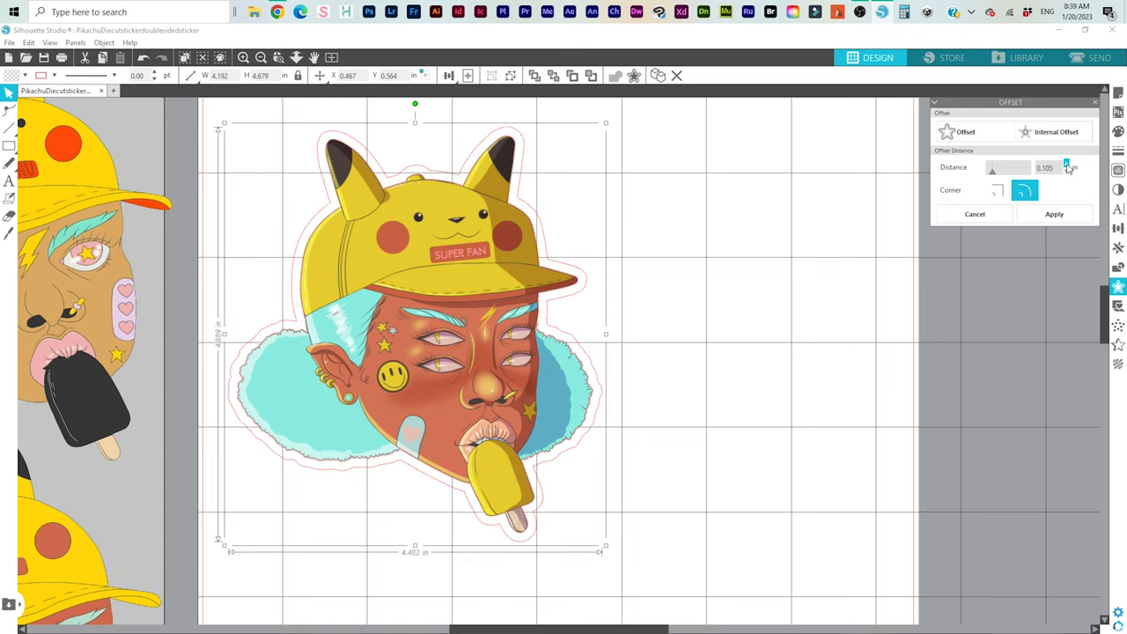
click(1068, 165)
click(1069, 166)
click(1067, 166)
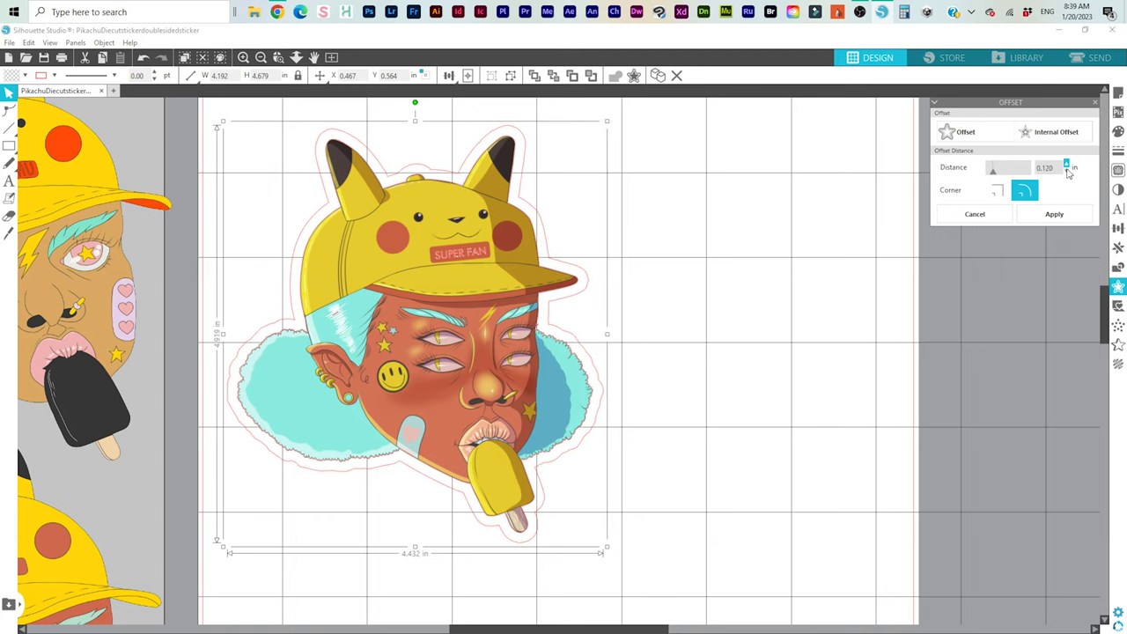
click(1067, 166)
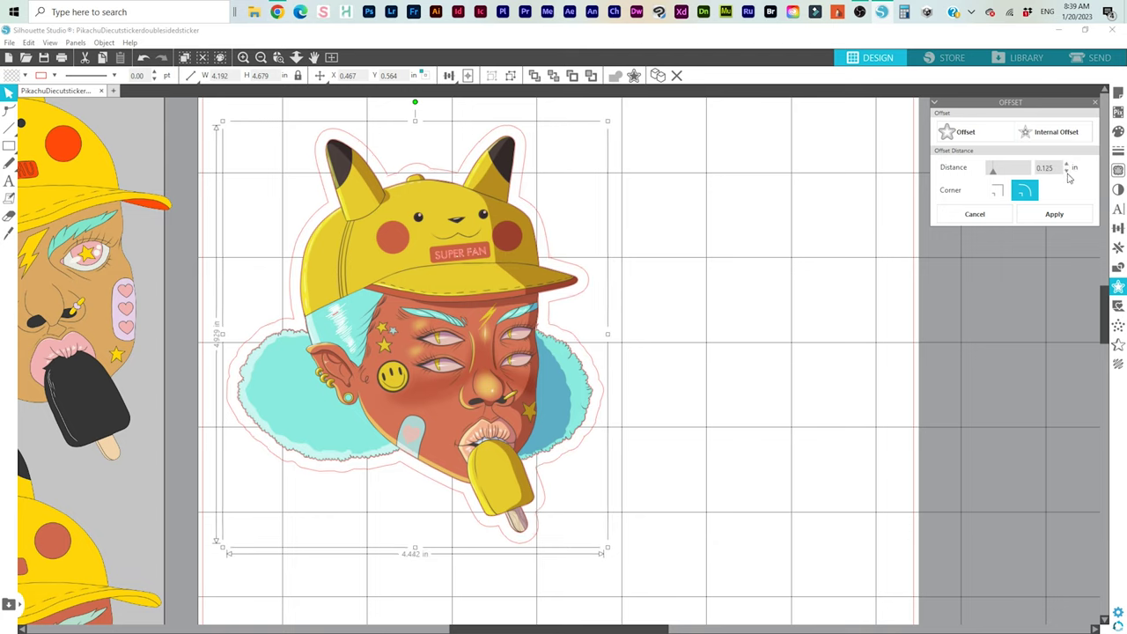
click(1066, 214)
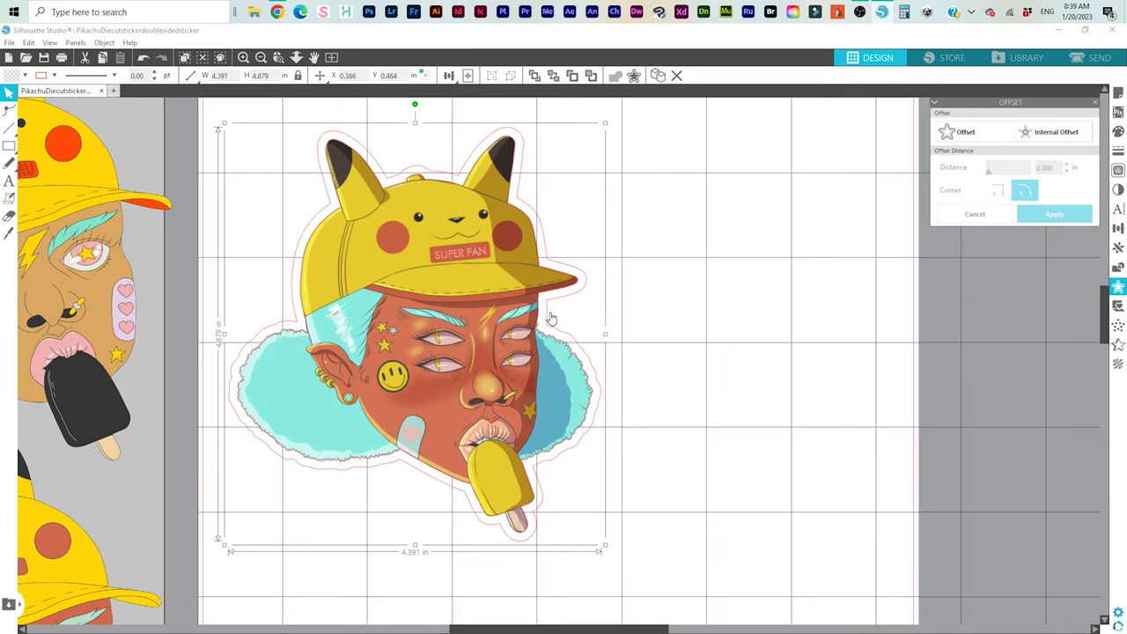
- Zoom in and pan around the sticker to inspect how the offset cut line follows its outline
click(244, 58)
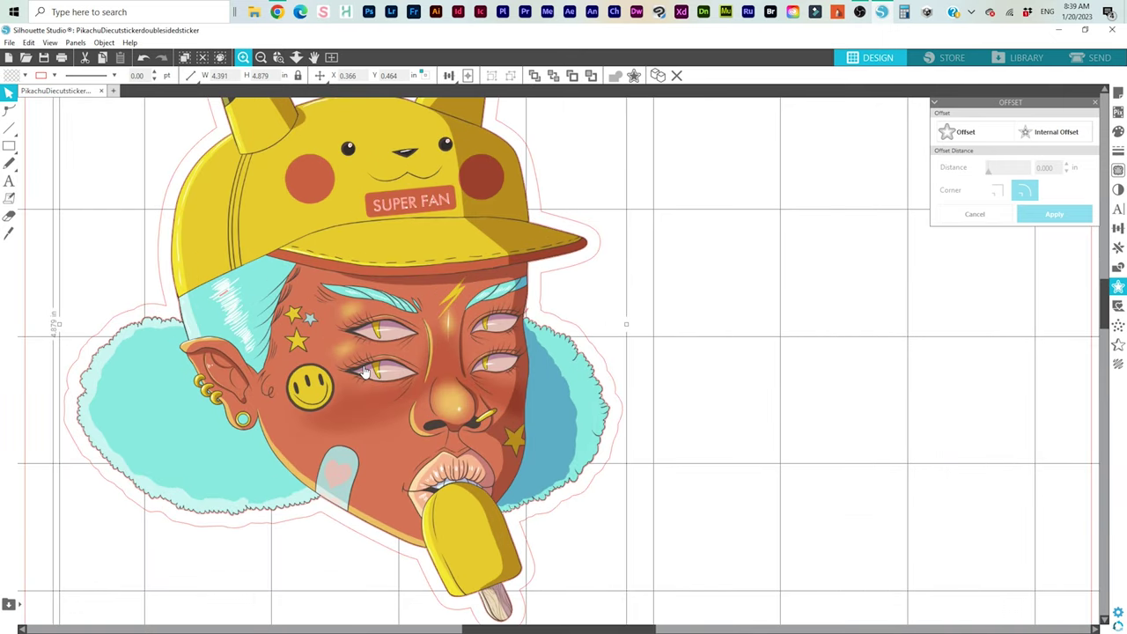
drag(326, 259, 379, 292)
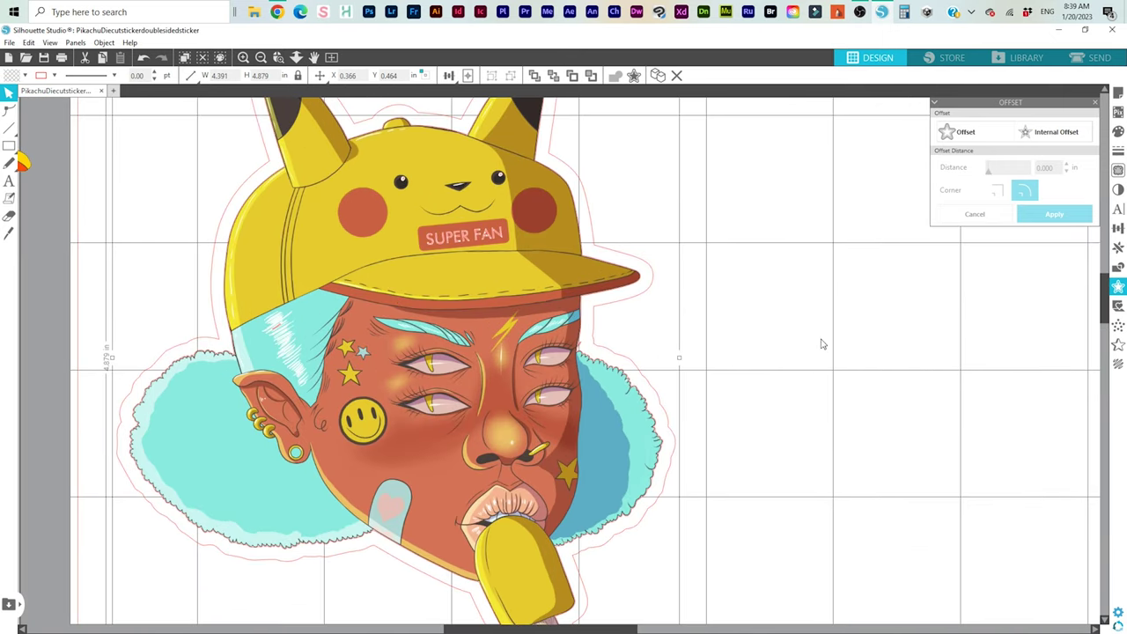
click(280, 333)
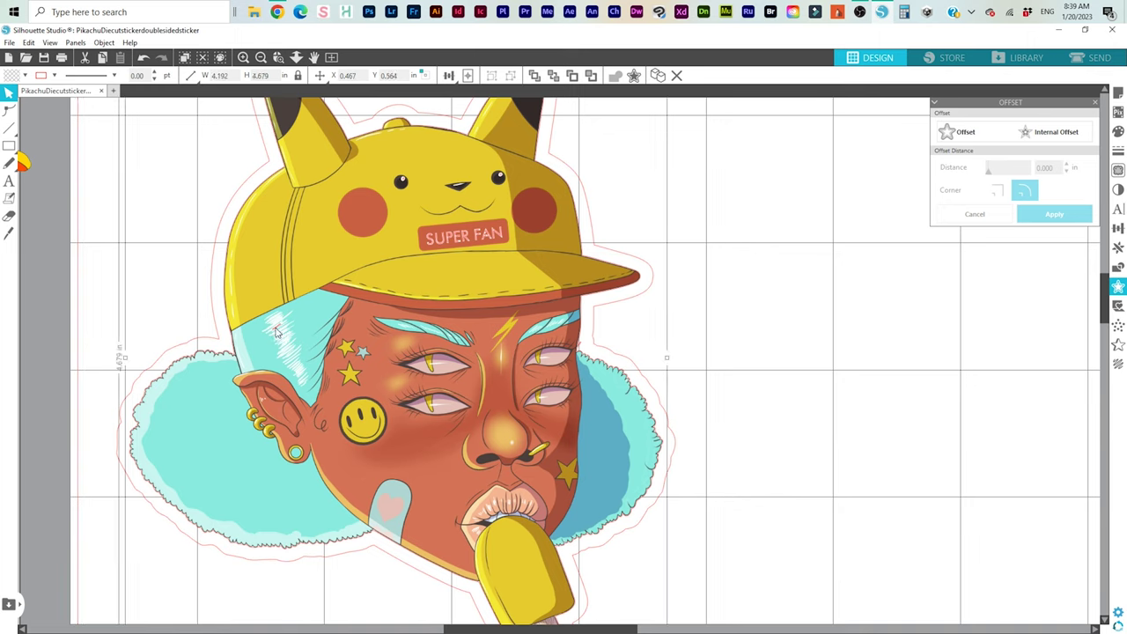
click(275, 333)
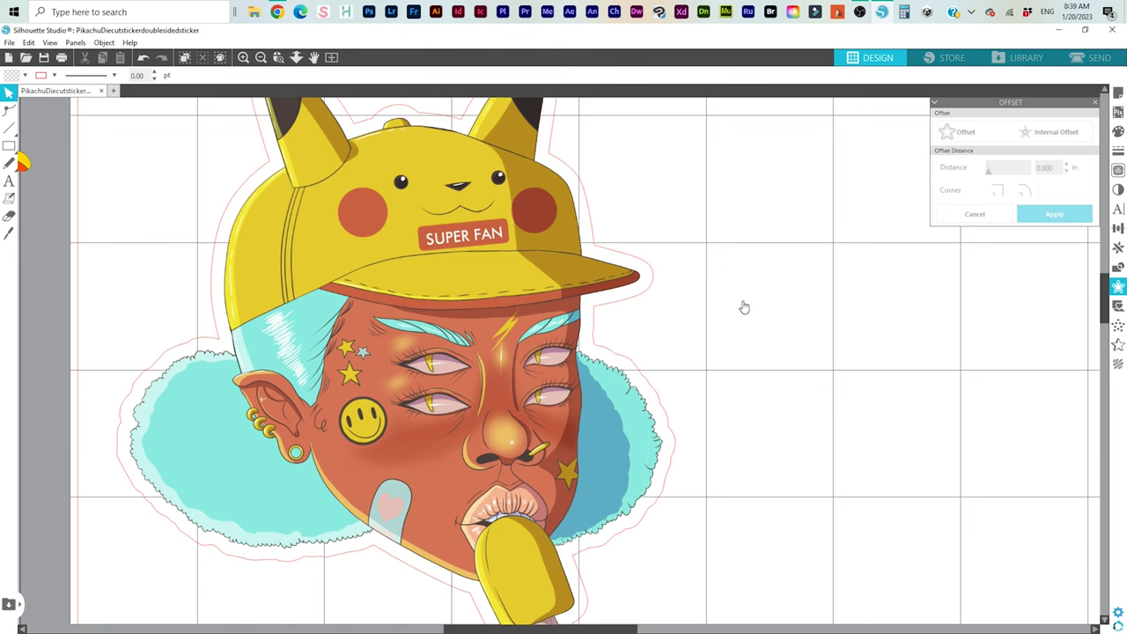
scroll(744, 306, down, 1)
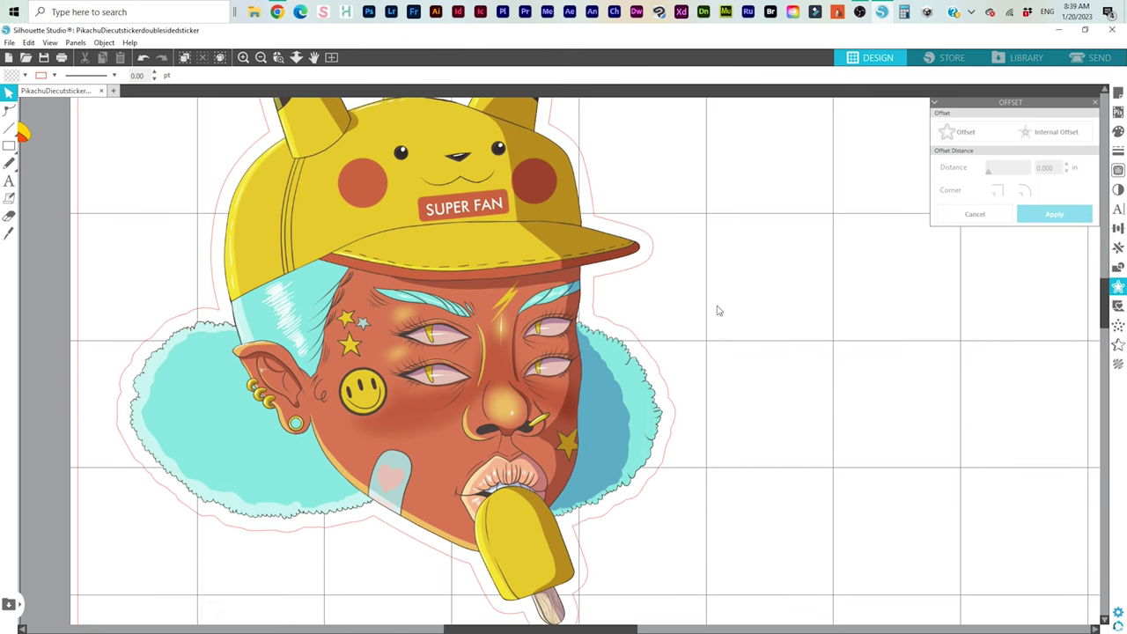
- Zoom out to show the whole mat and bring up the Replicate options
click(262, 58)
click(263, 58)
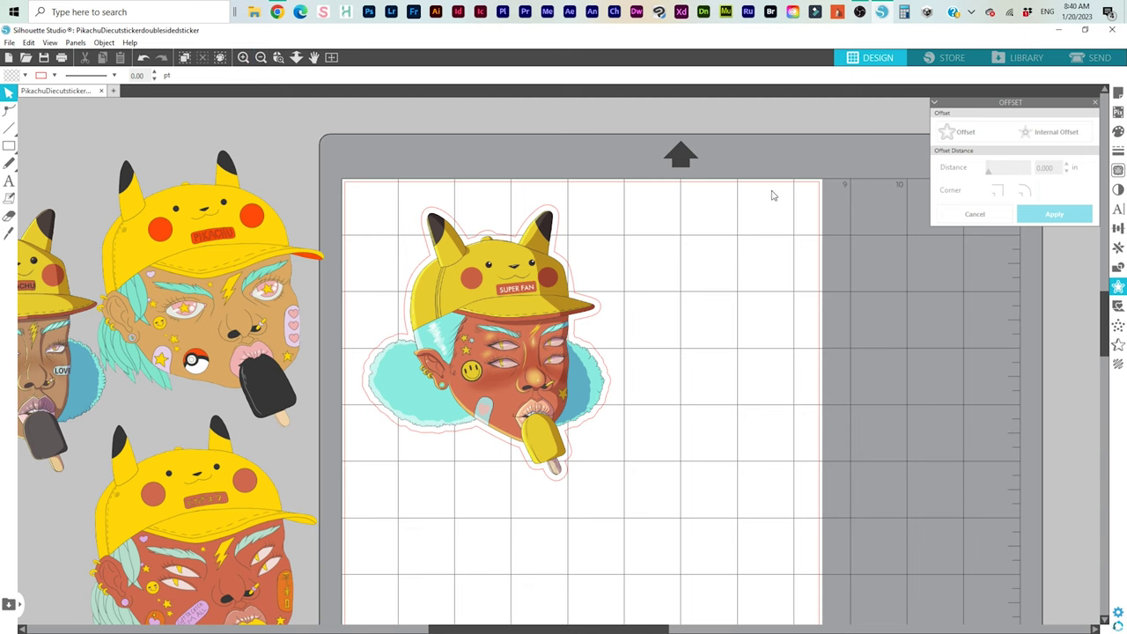
scroll(772, 195, down, 2)
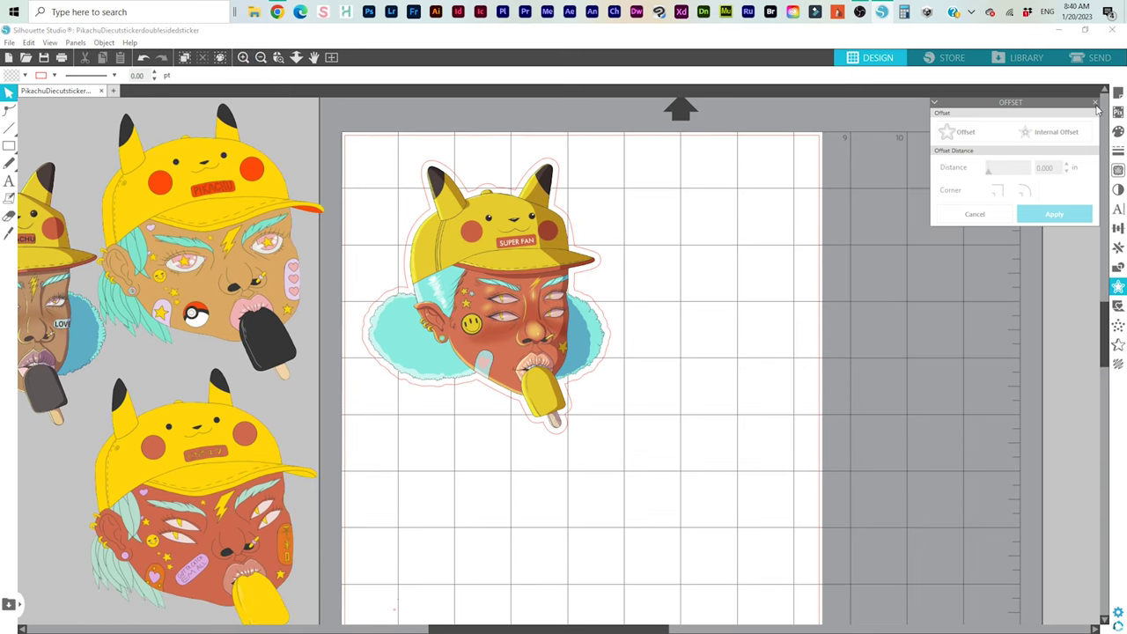
click(1119, 247)
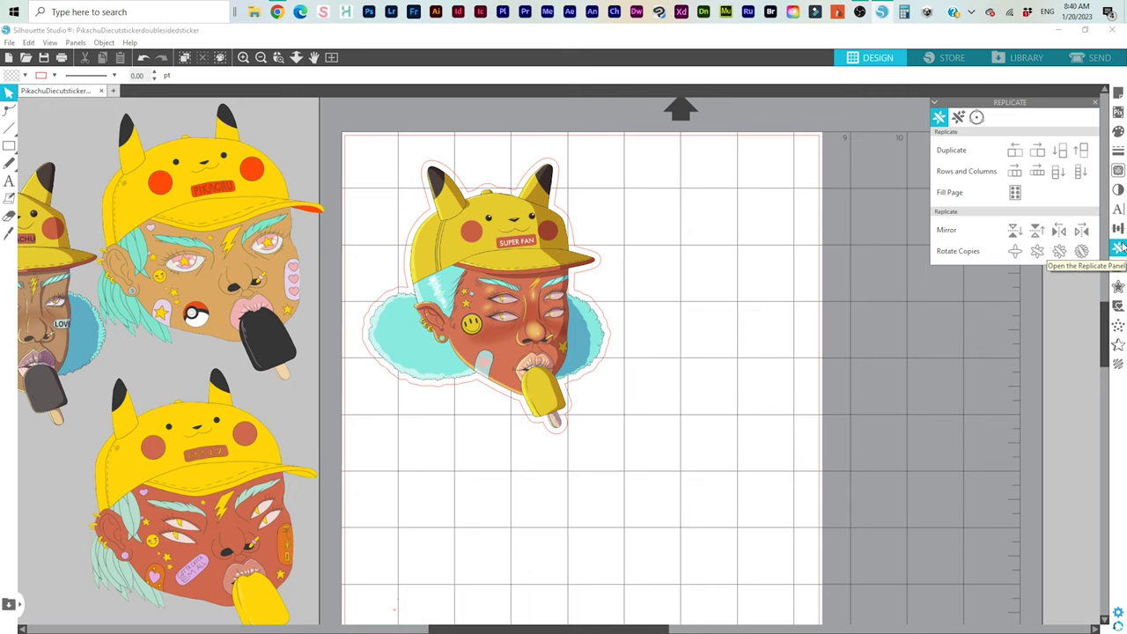
scroll(799, 286, down, 1)
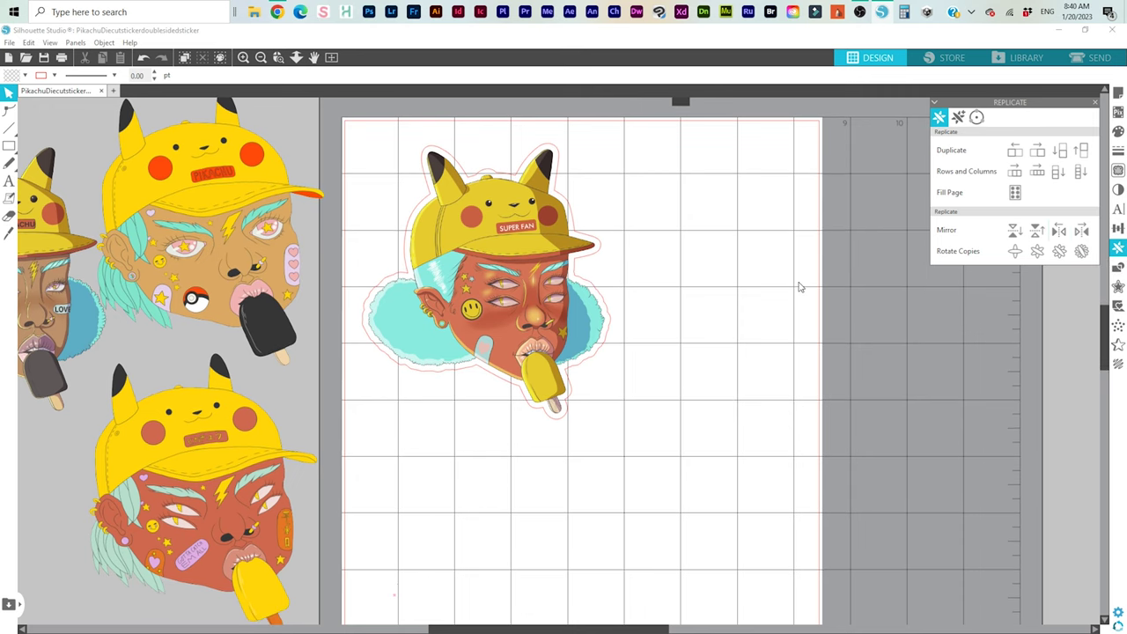
scroll(799, 286, down, 1)
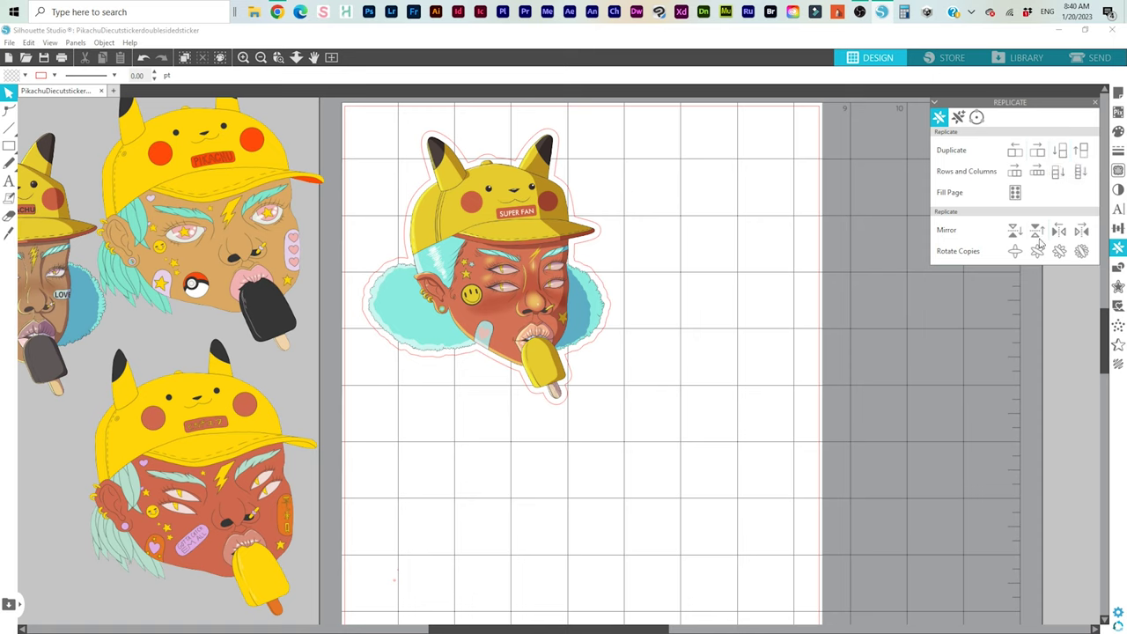
- Try duplicating the sticker below, then undo it and deselect, leaving a single sticker
click(533, 181)
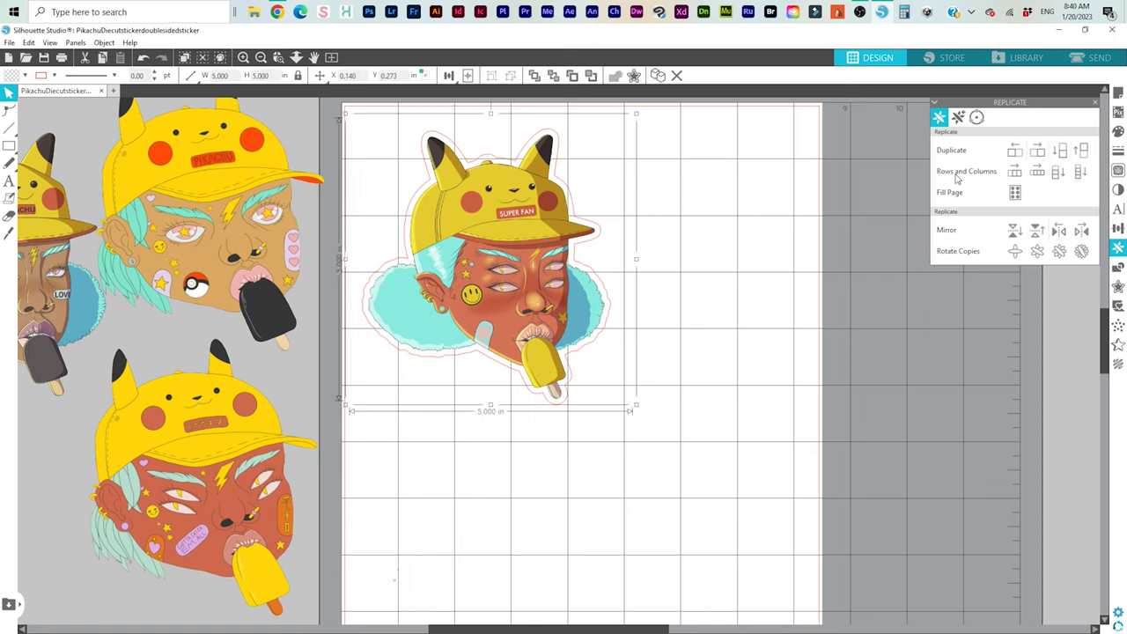
click(1060, 151)
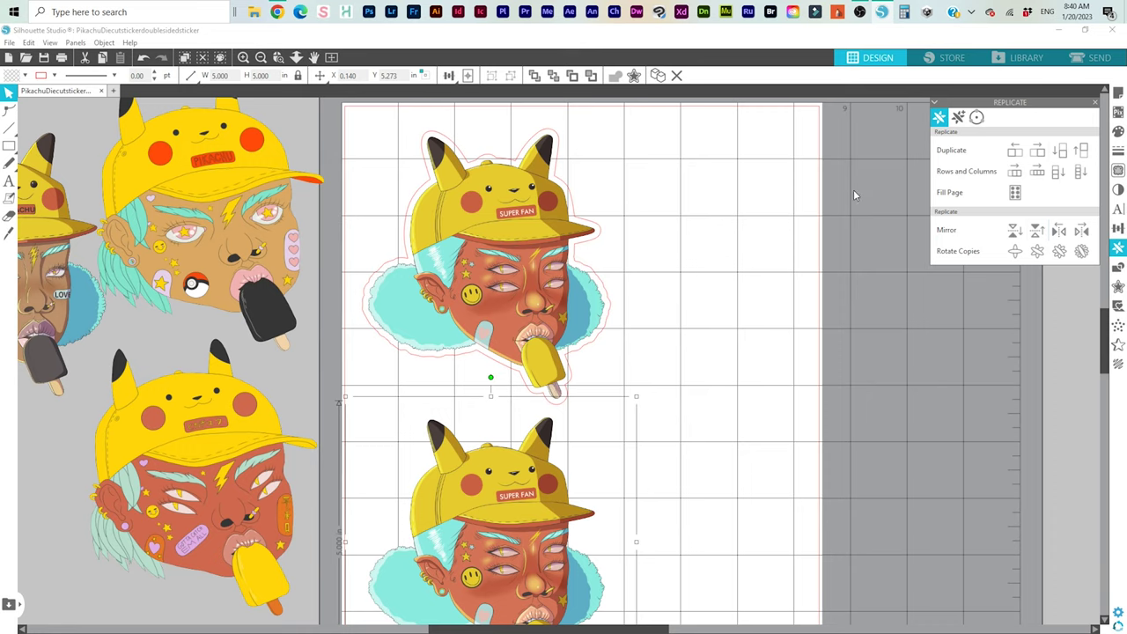
scroll(853, 194, down, 1)
scroll(853, 191, down, 1)
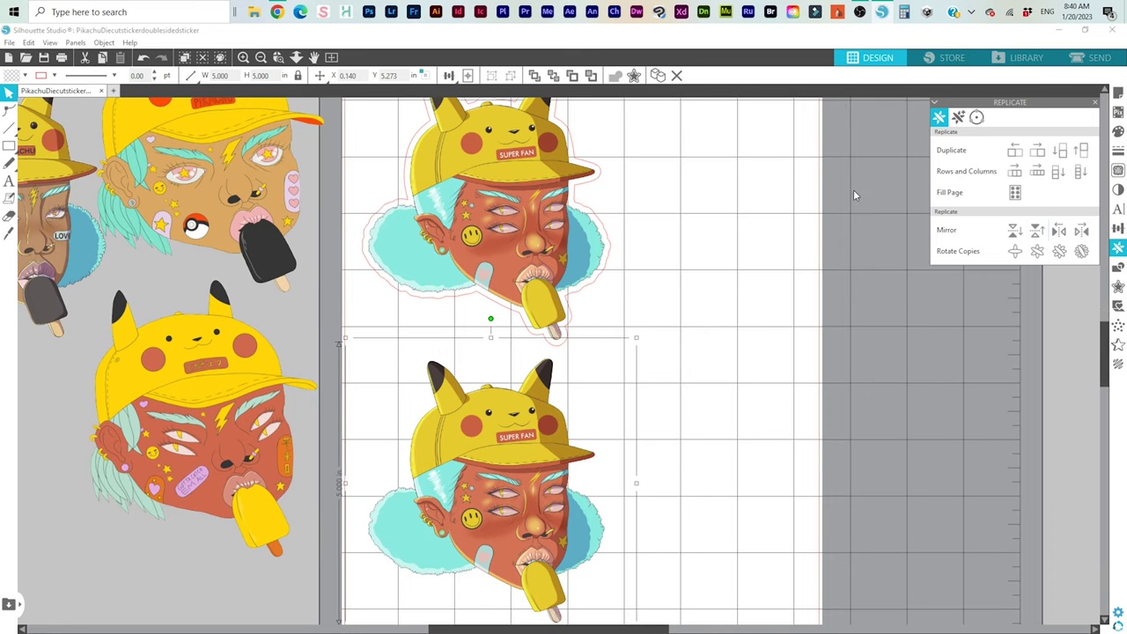
scroll(853, 194, up, 3)
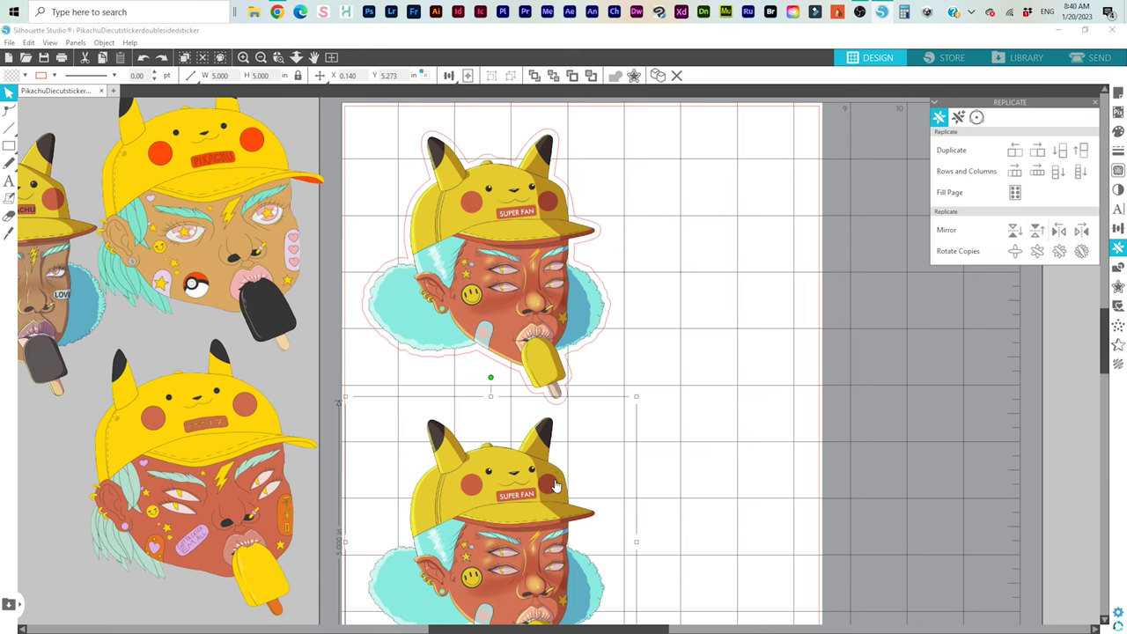
key(ctrl+z)
key(ctrl+z)
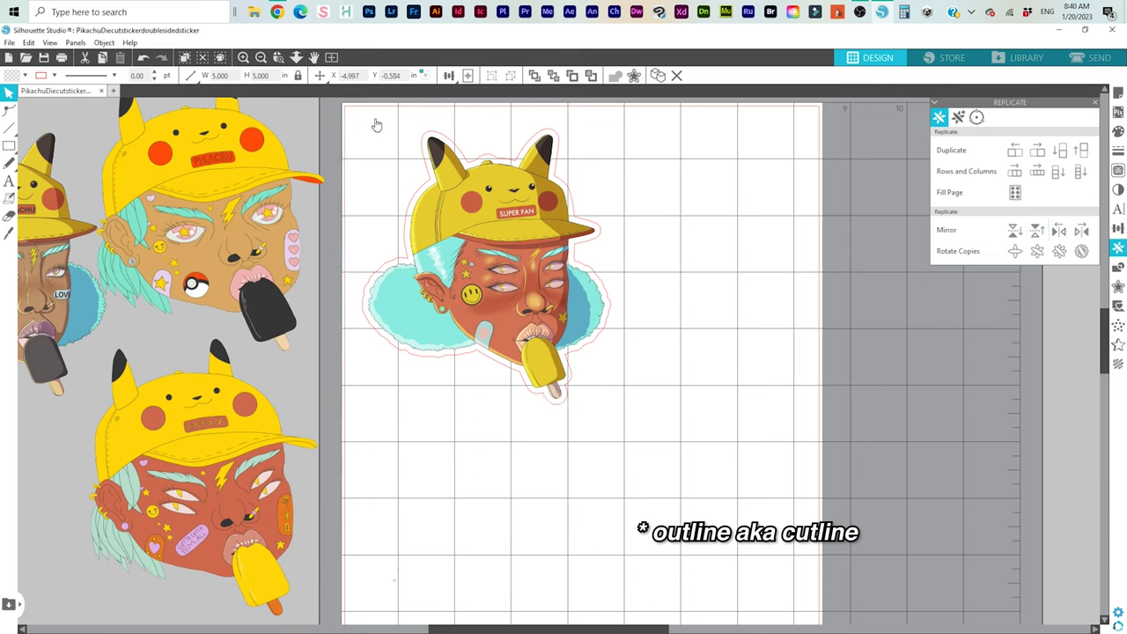
click(334, 154)
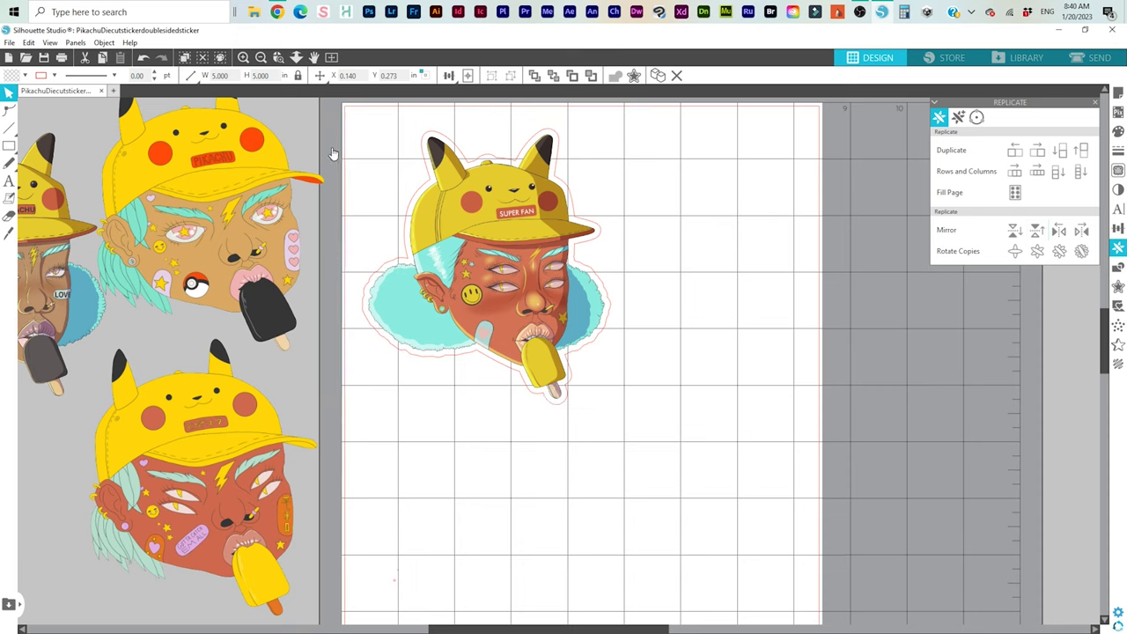
click(390, 124)
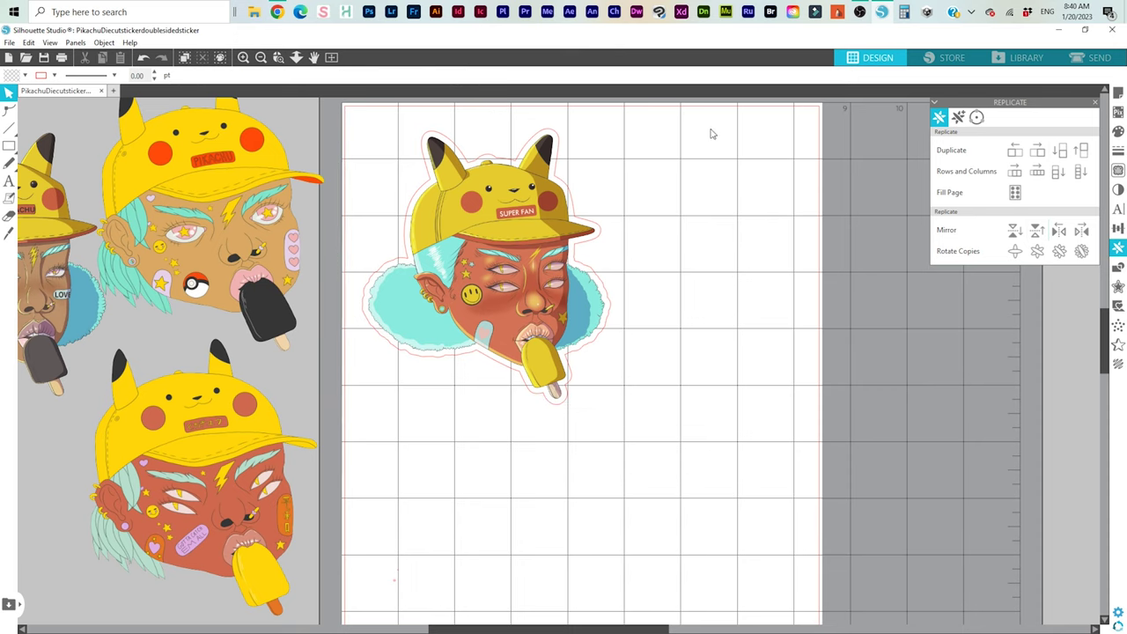
- Duplicate the Pikachu sticker with its cut line below the original and shift the copy slightly right
drag(709, 119, 350, 390)
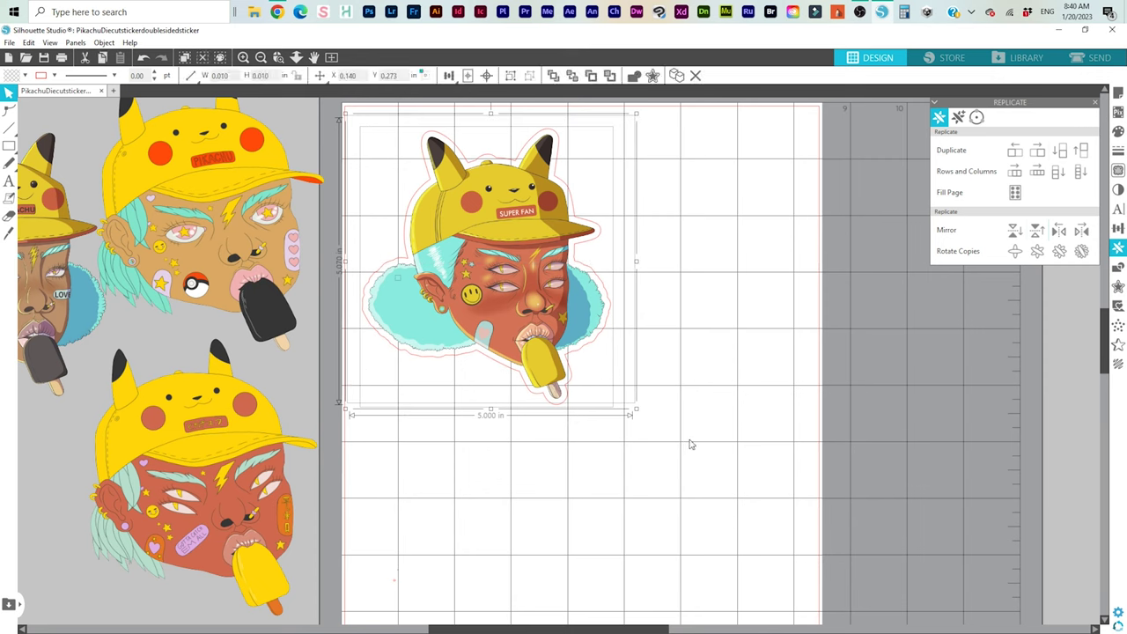
click(1061, 155)
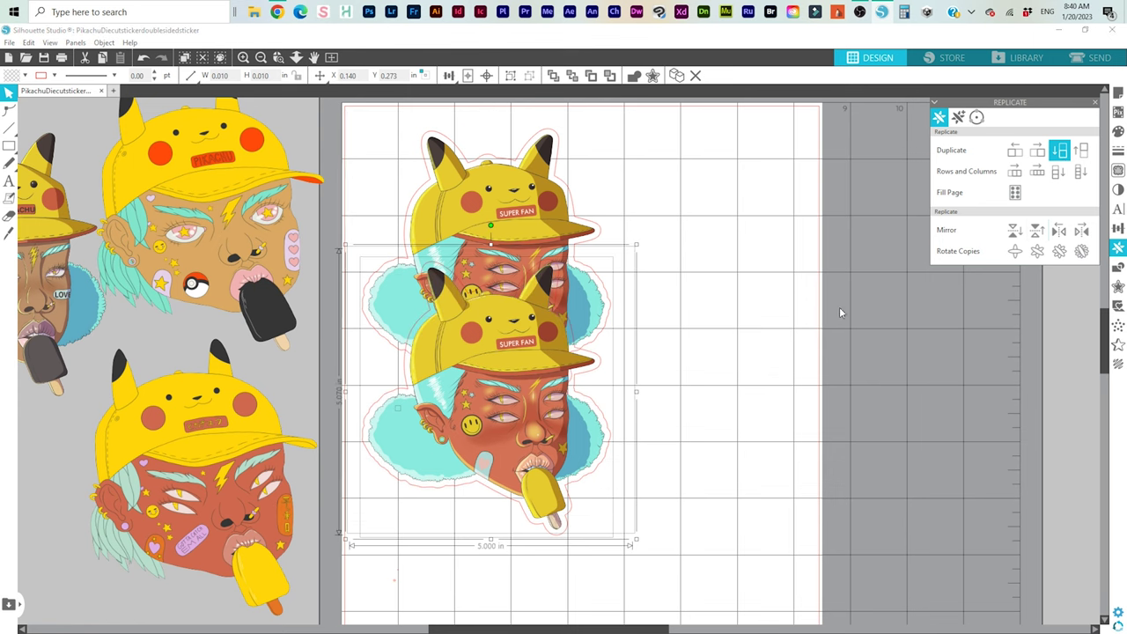
scroll(874, 326, down, 3)
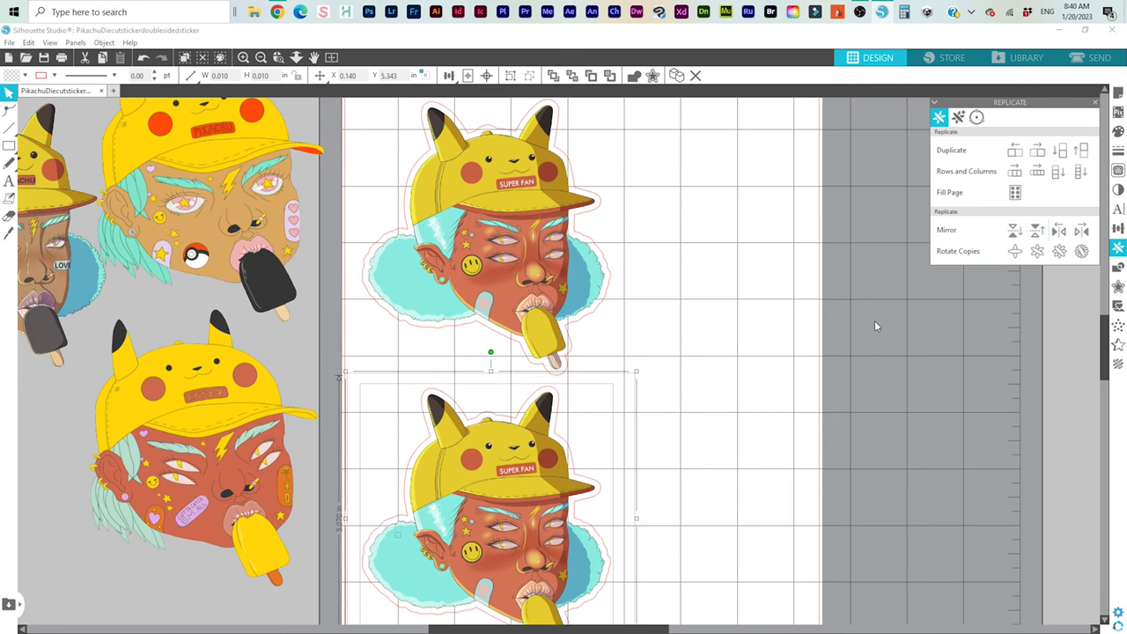
scroll(875, 326, down, 2)
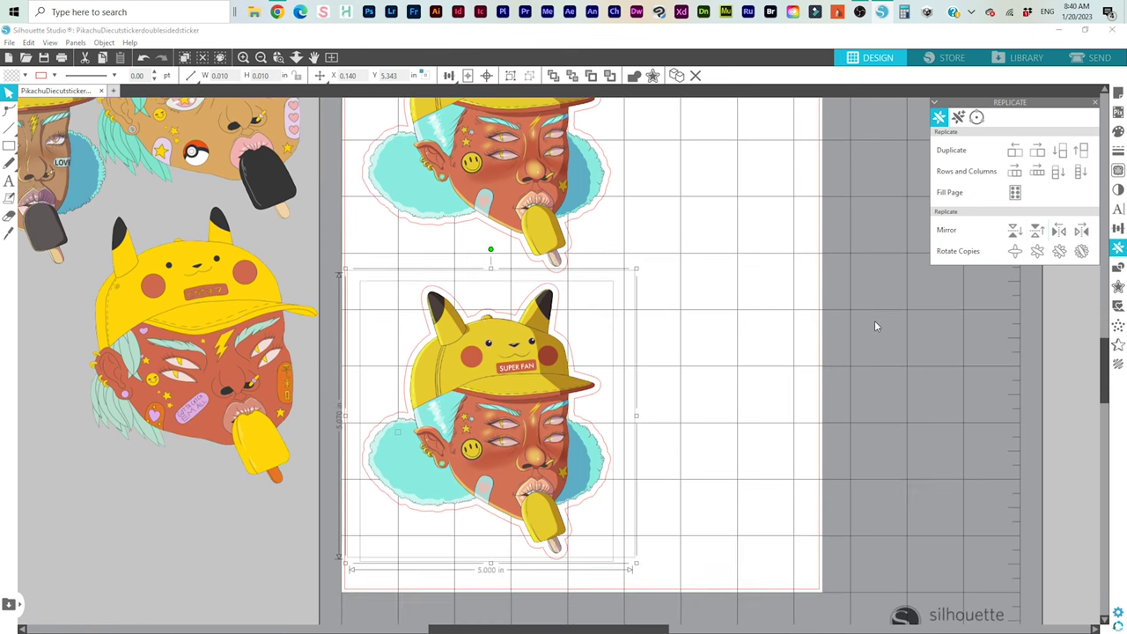
scroll(875, 327, down, 1)
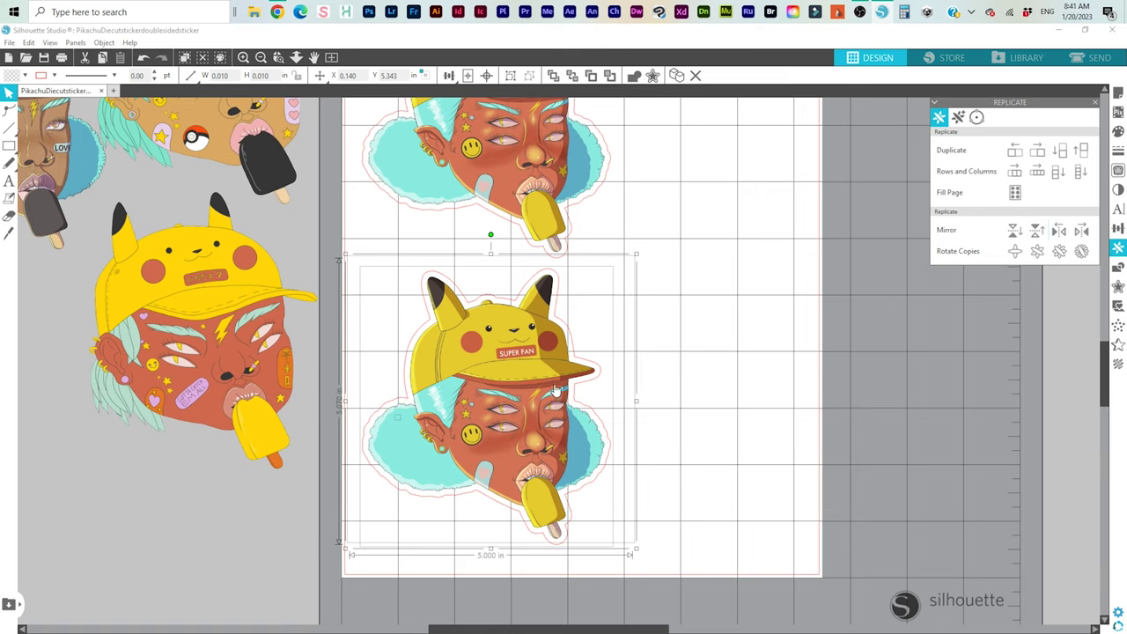
drag(534, 396, 695, 412)
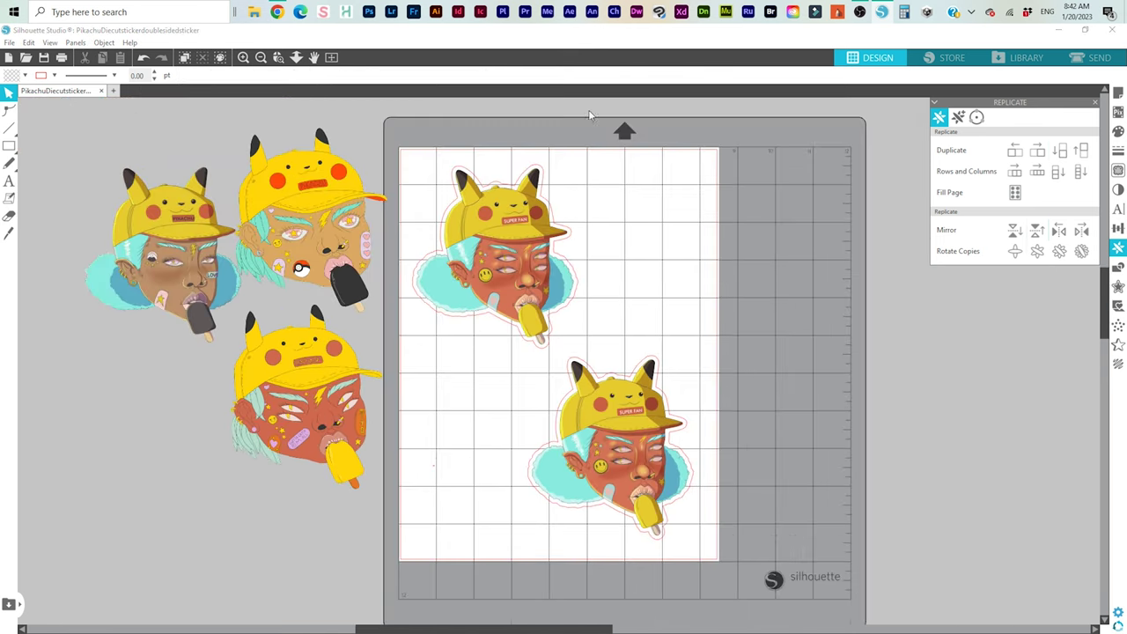
click(60, 58)
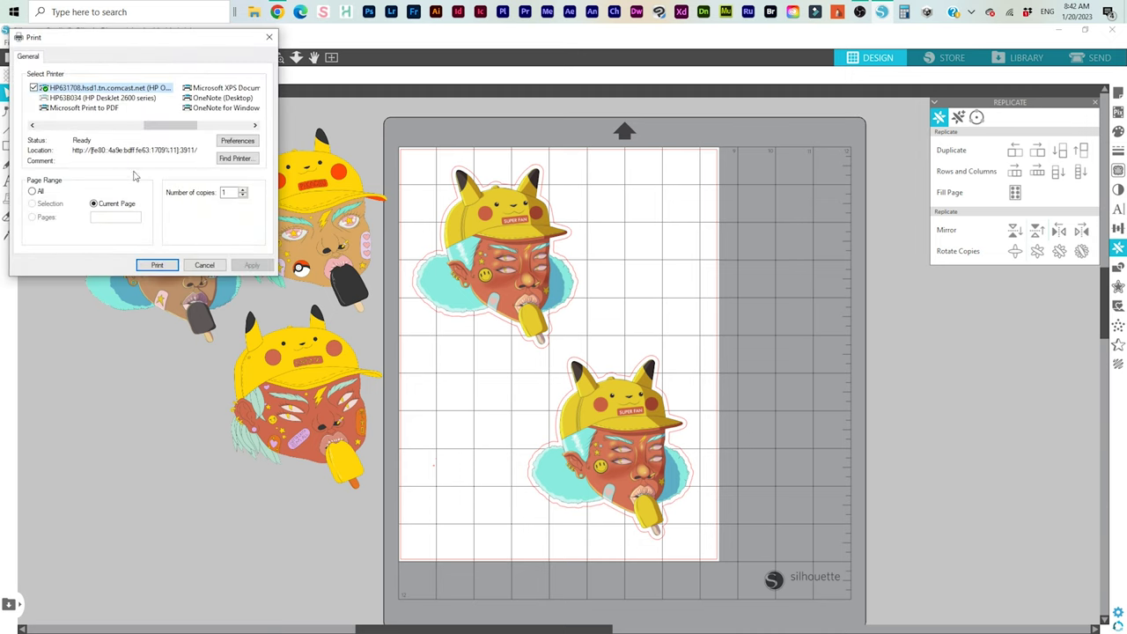
- Turn Borderless printing on in the printer preferences and decline the settings-conflict fix
click(237, 141)
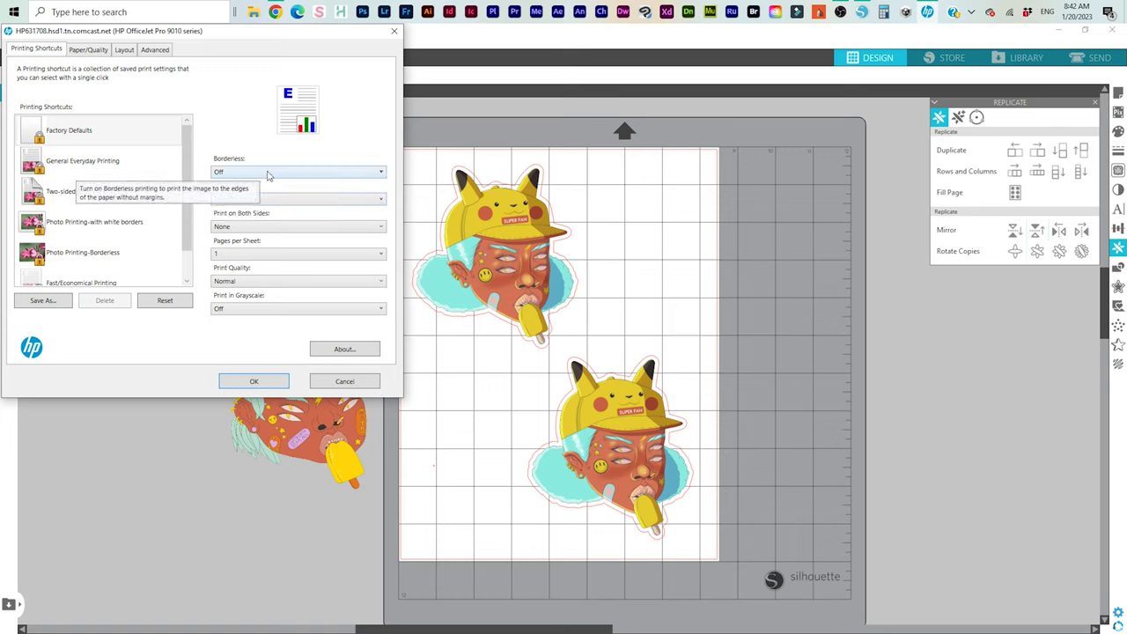
click(381, 174)
click(348, 195)
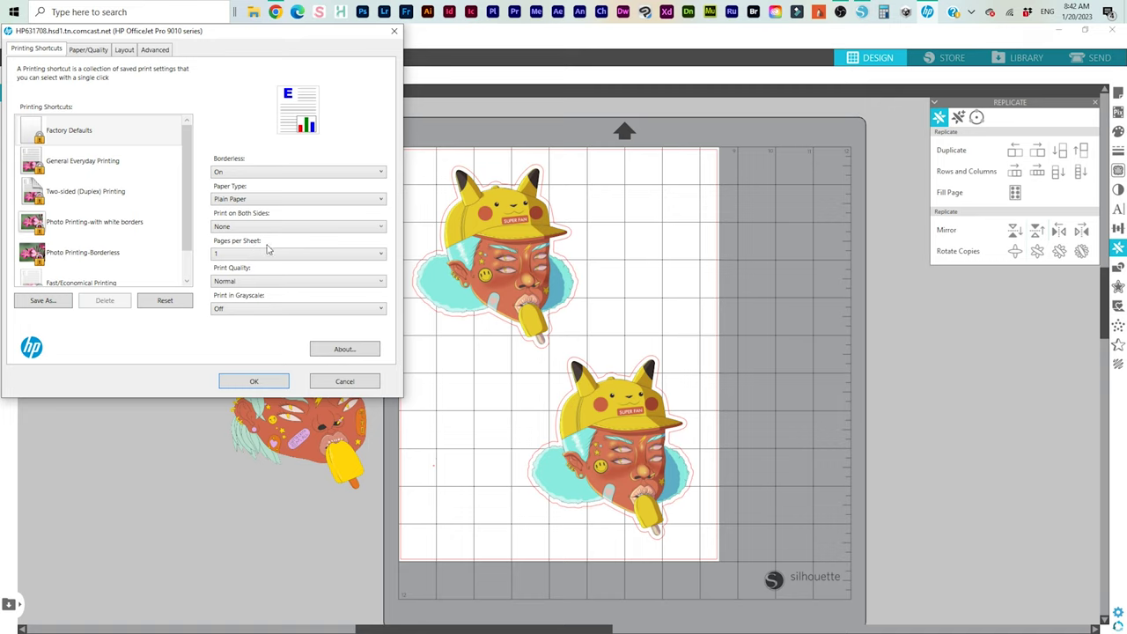
click(261, 381)
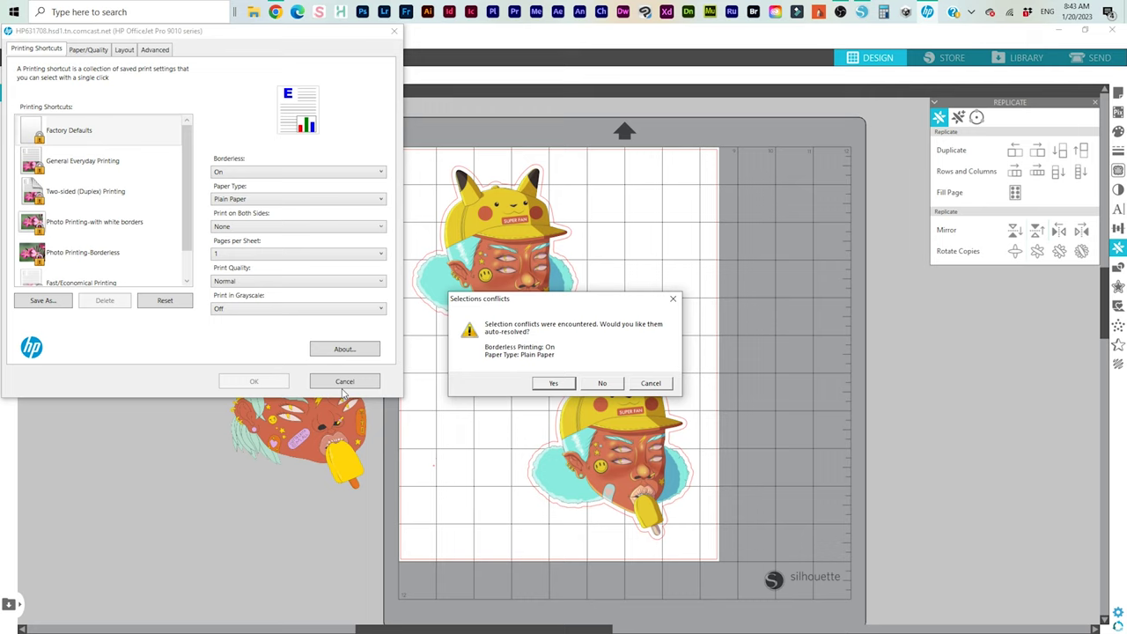
click(614, 385)
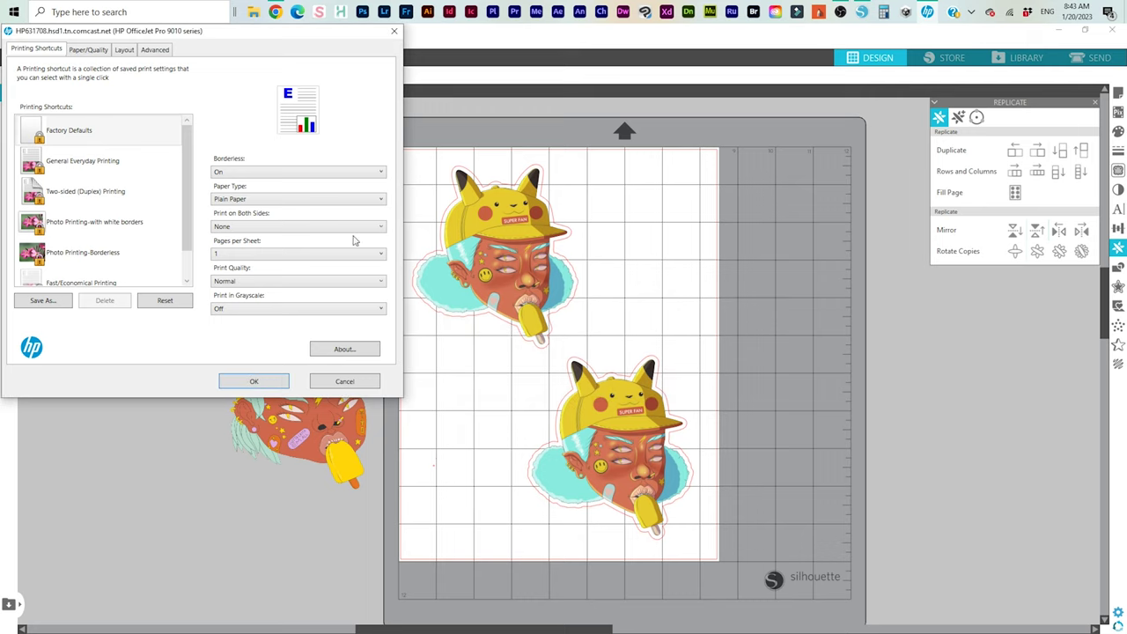
- Set Borderless back to Off and print the page with both stickers
click(302, 173)
click(276, 182)
click(270, 386)
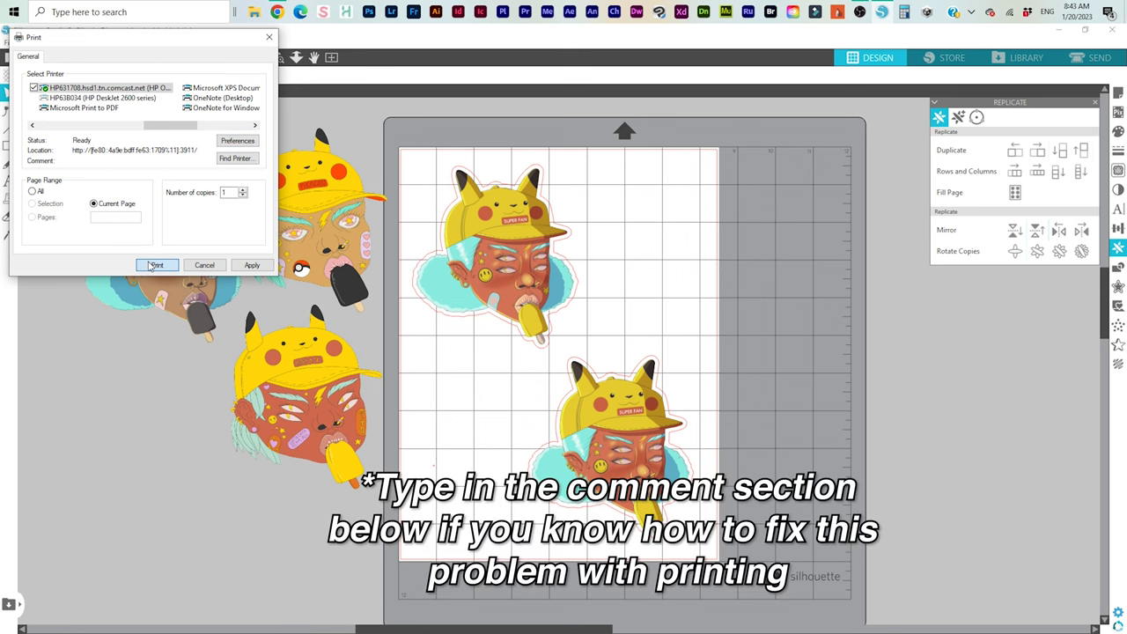
click(154, 265)
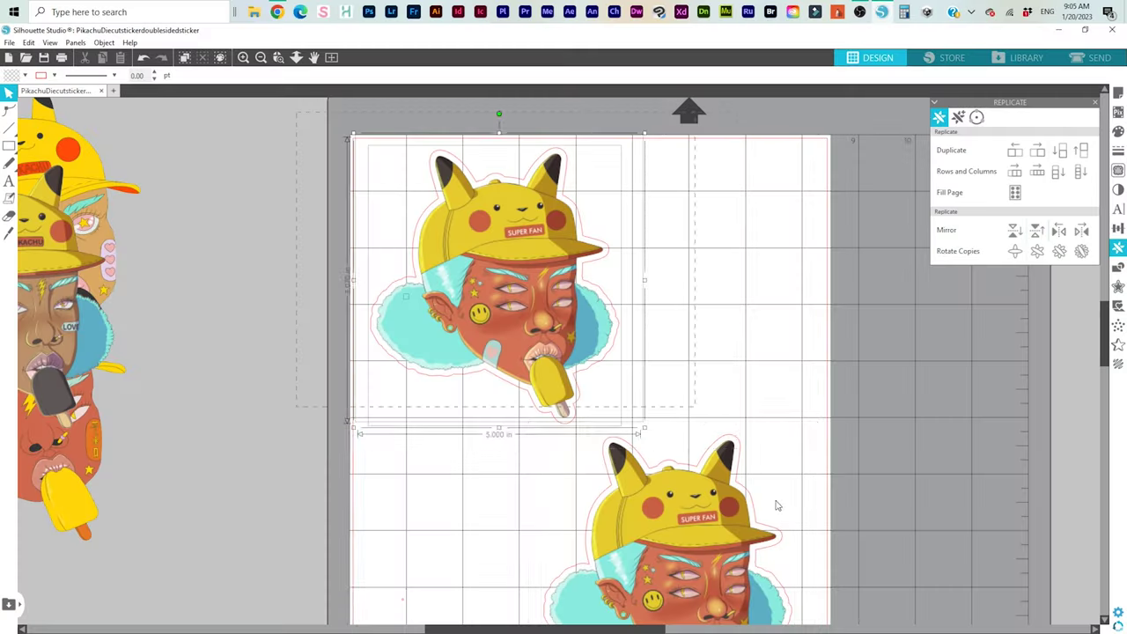
- Scroll back to the top of the mat and nudge both stickers upward with the Up arrow
scroll(883, 614, down, 4)
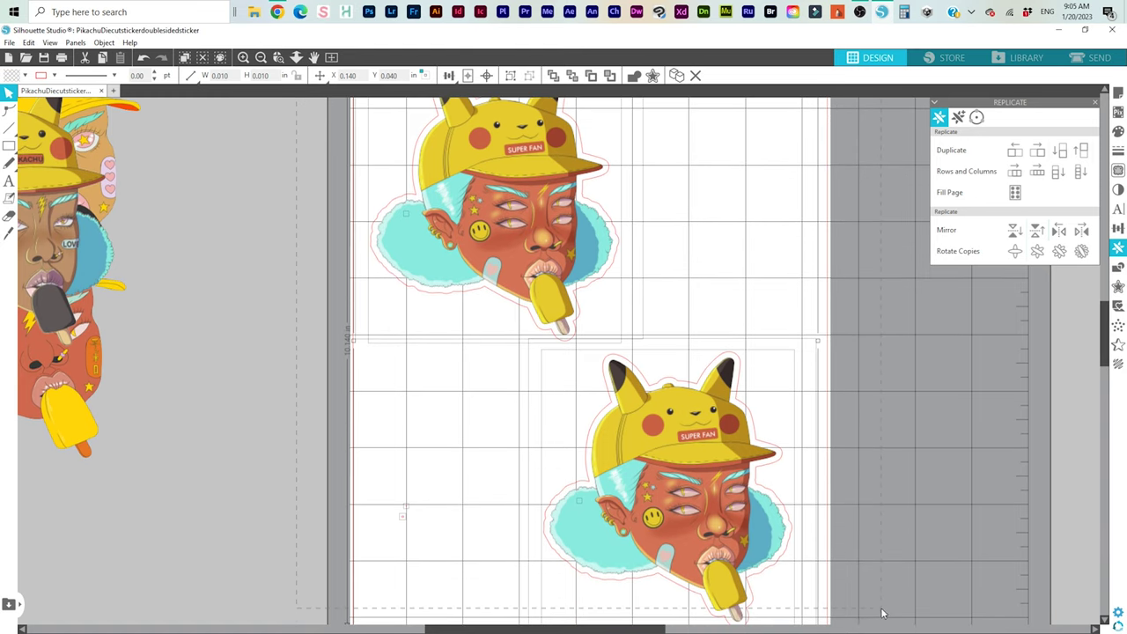
scroll(883, 614, down, 2)
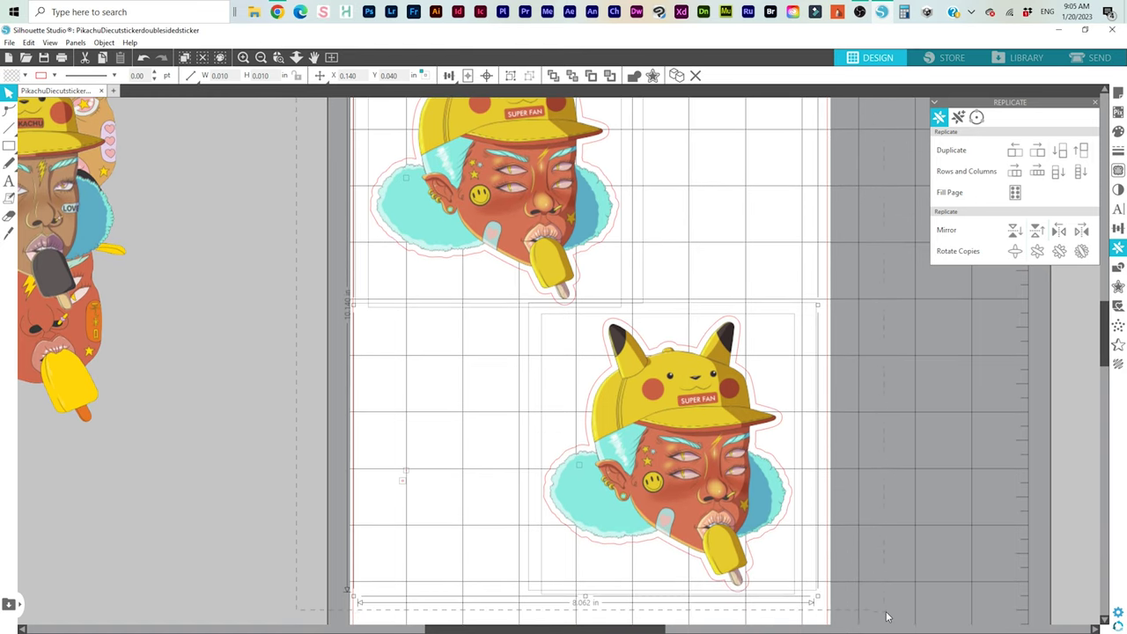
scroll(517, 370, up, 2)
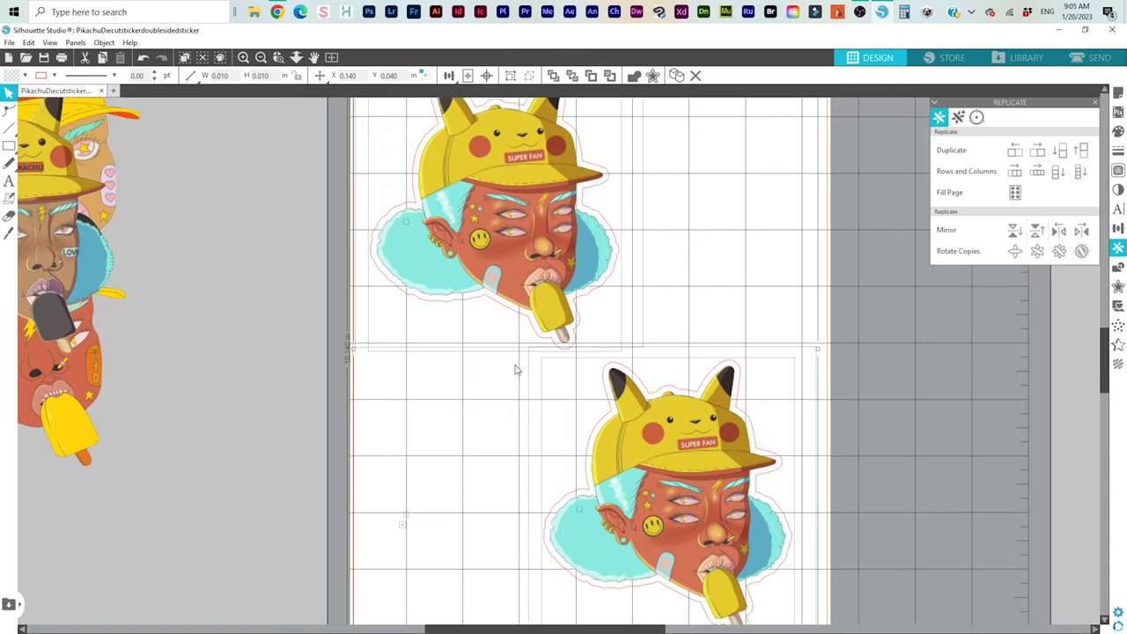
scroll(498, 333, up, 4)
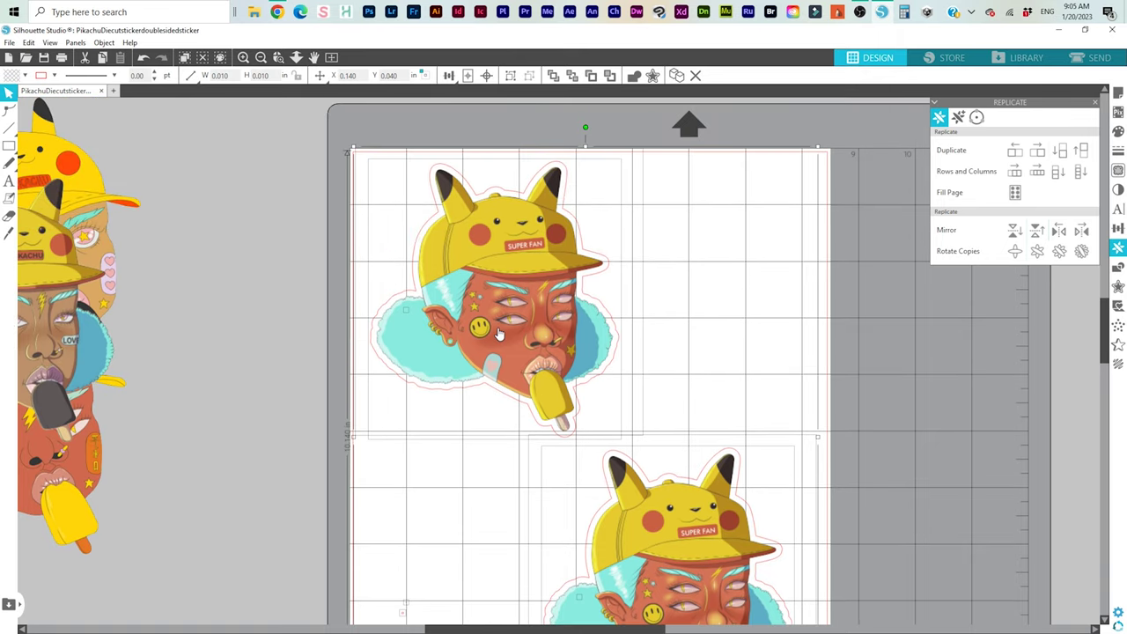
key(Up)
key(Up)
key(Up)
key(Up)
key(Up)
key(Up)
key(Up)
key(Up)
key(Up)
key(Up)
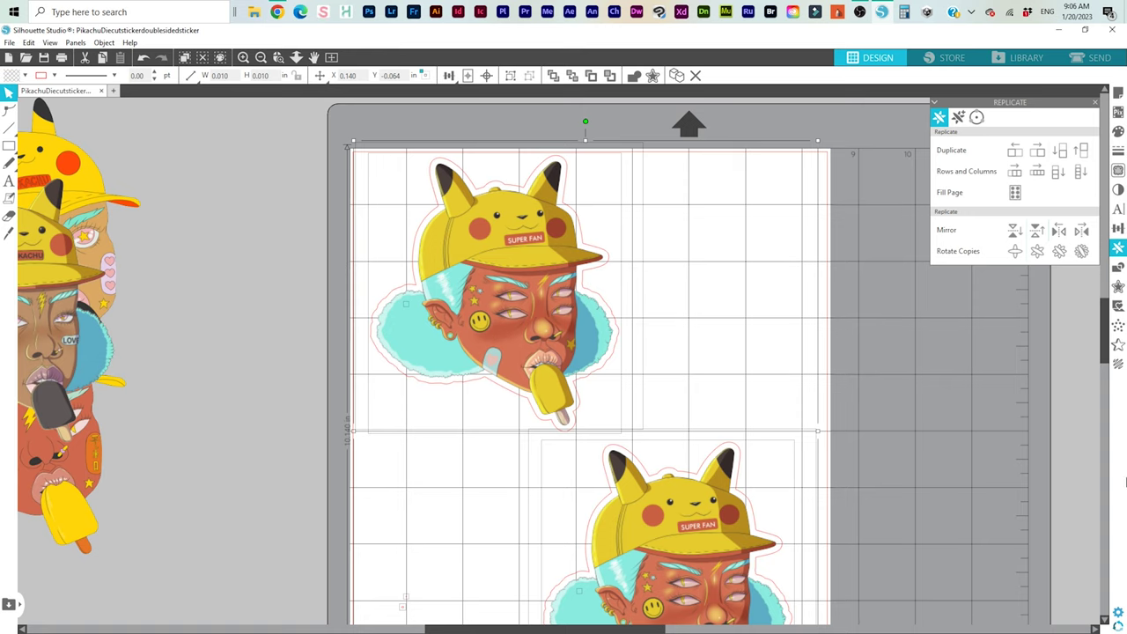
- Keep Sticker Paper, White as the red cut line's material in Send settings and send the job to the Cameo
click(1097, 60)
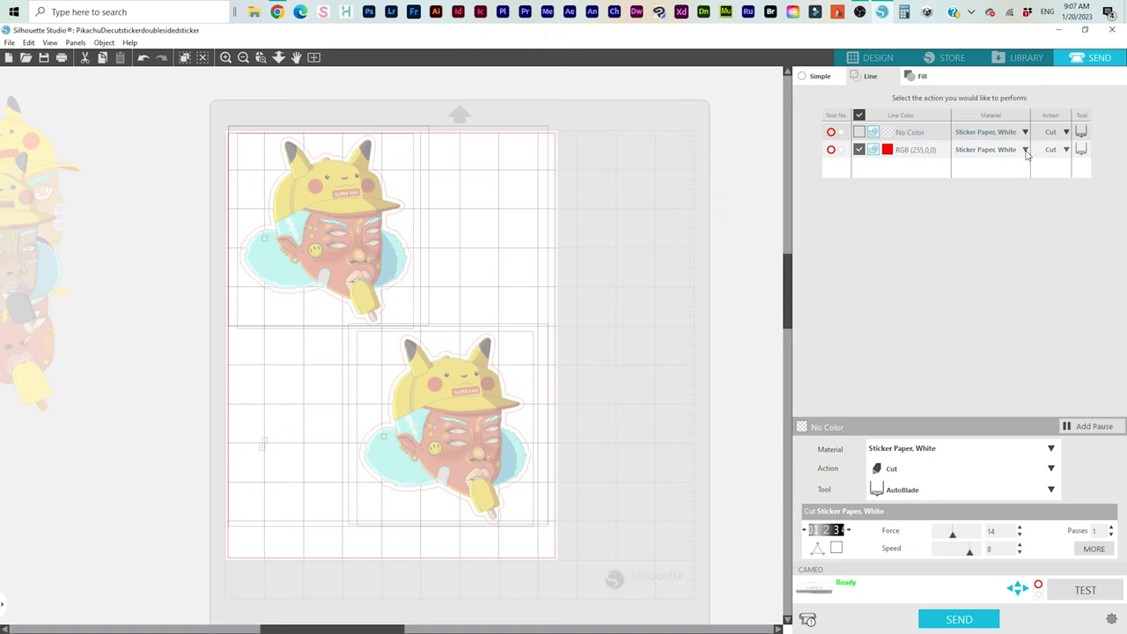
click(1025, 150)
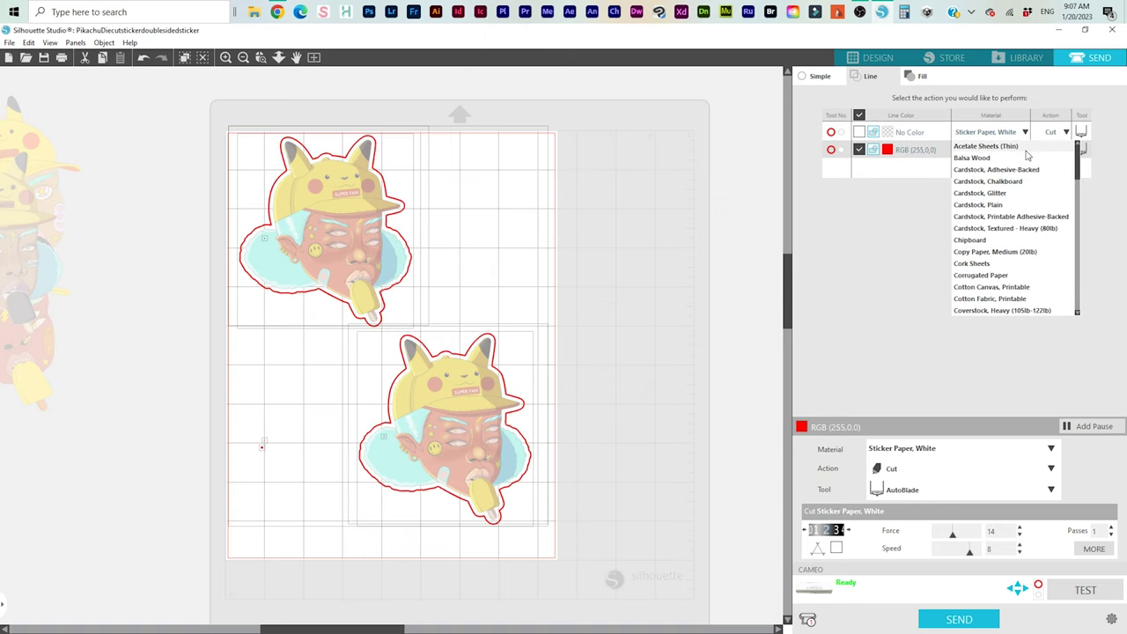
click(894, 226)
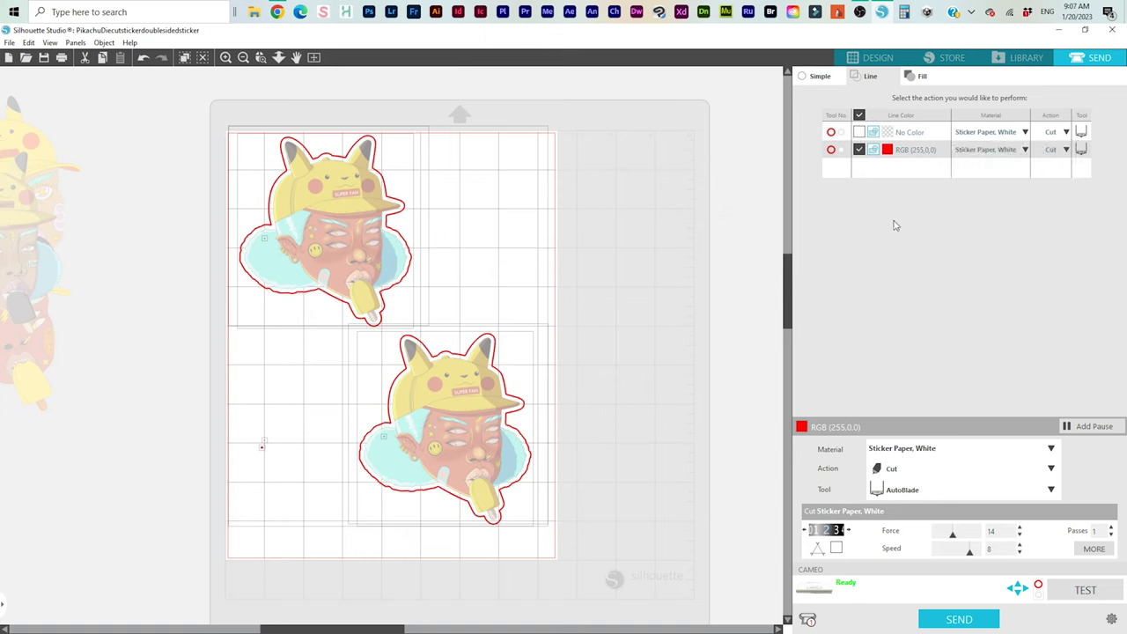
click(970, 621)
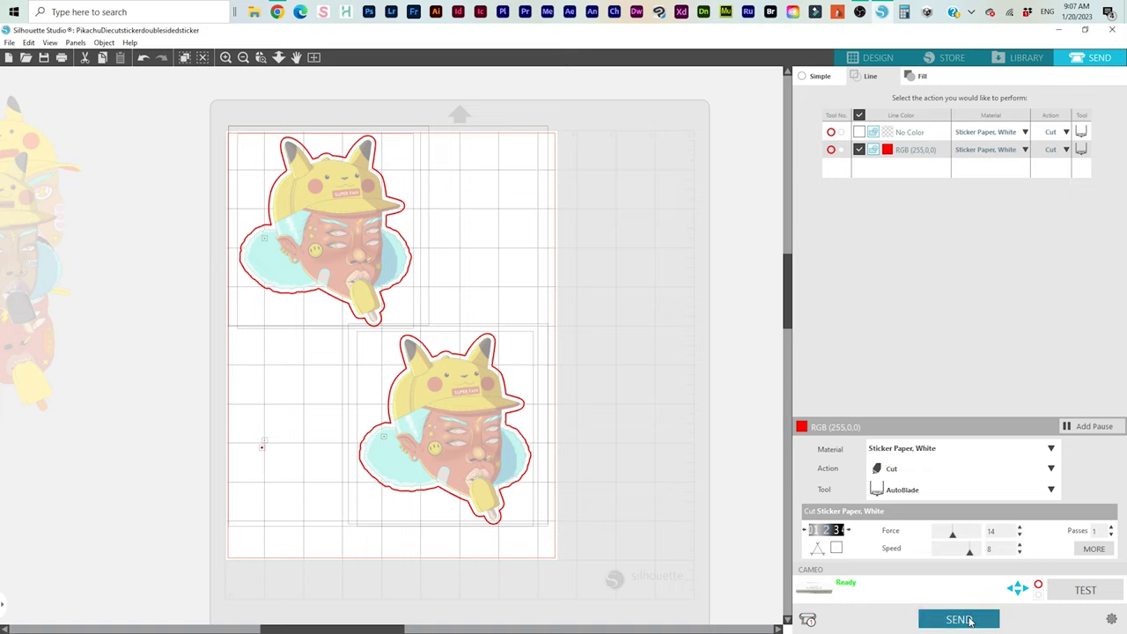